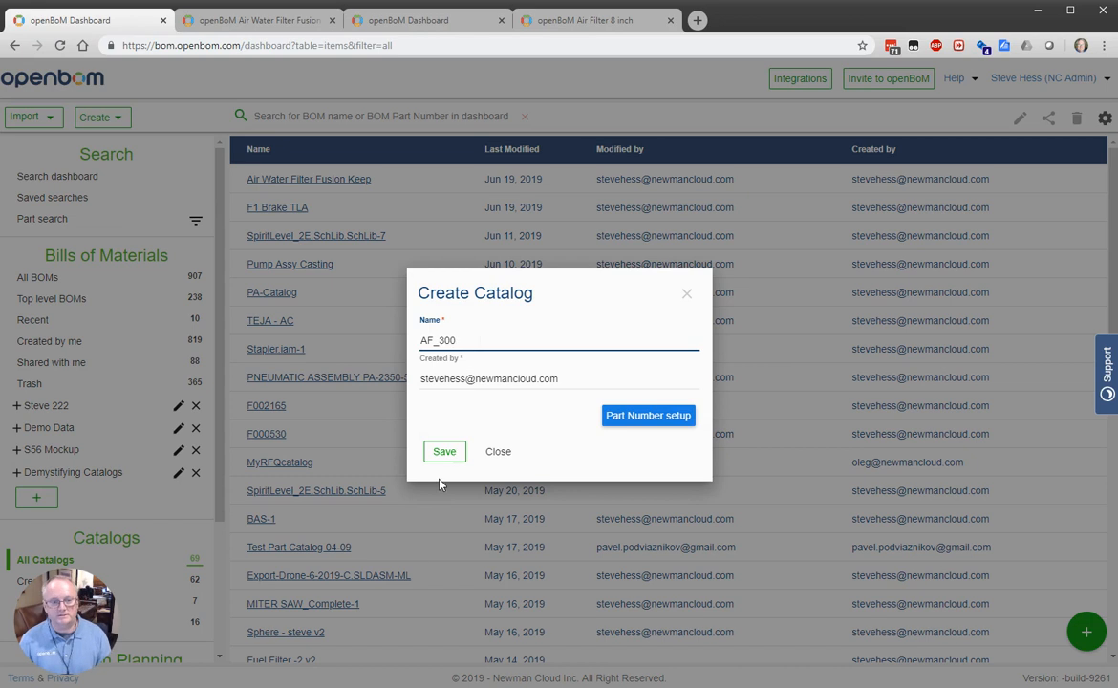
# - Save the new catalog AF_300 and add the public Cost (Currency) property to it
pyautogui.click(444, 453)
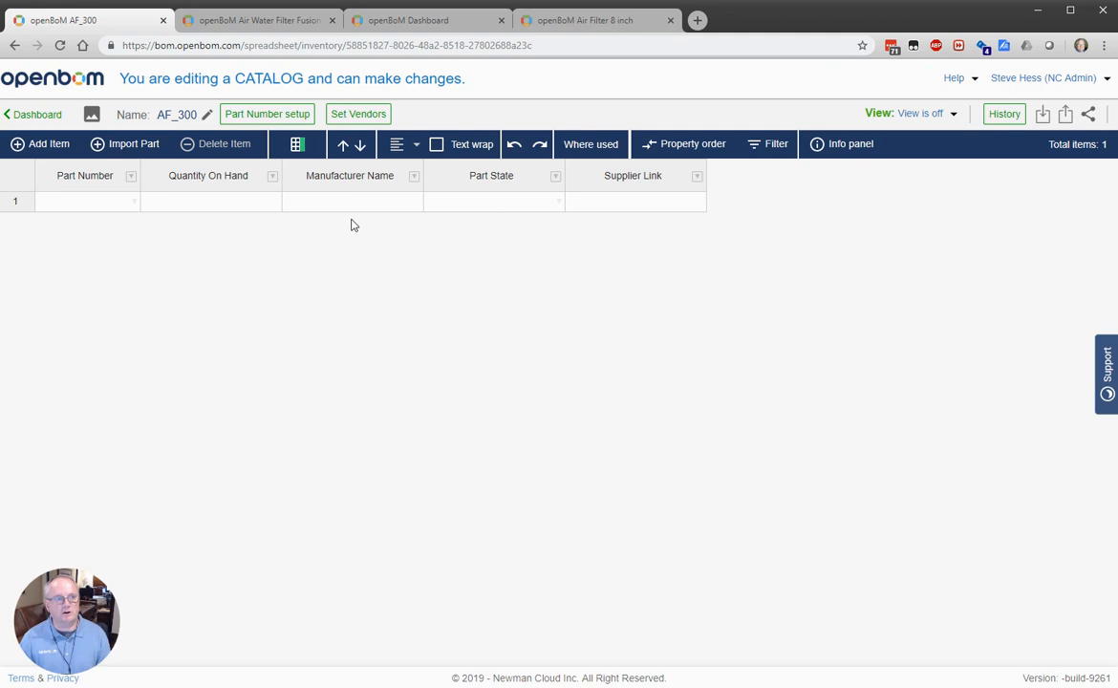
pyautogui.click(297, 143)
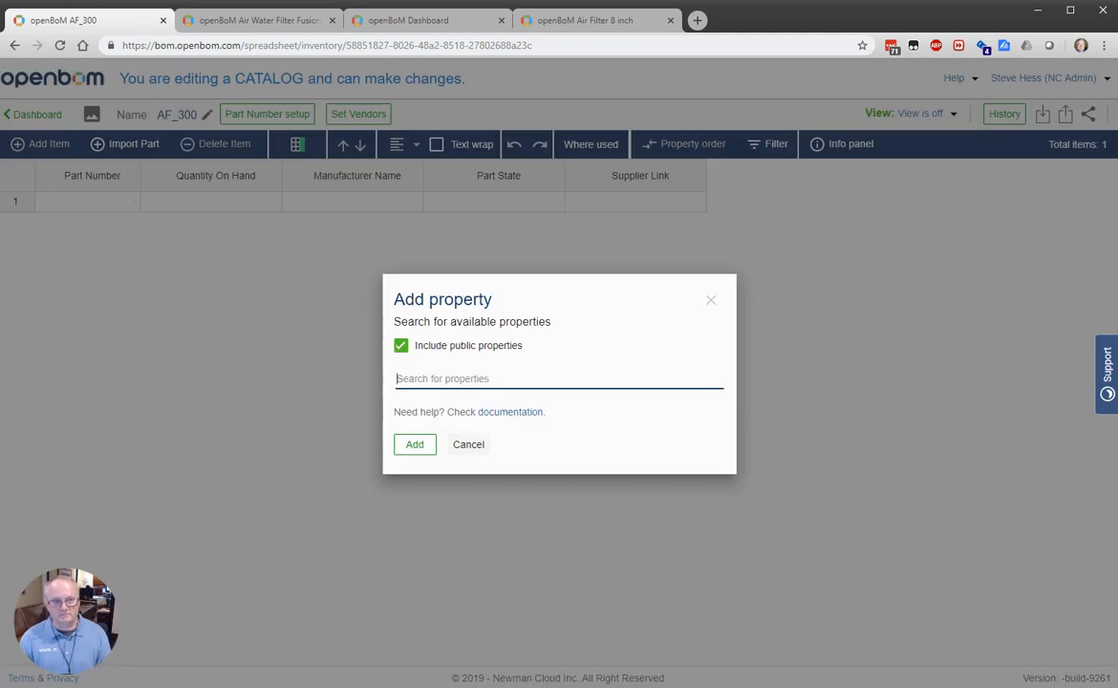
pyautogui.write('Cost')
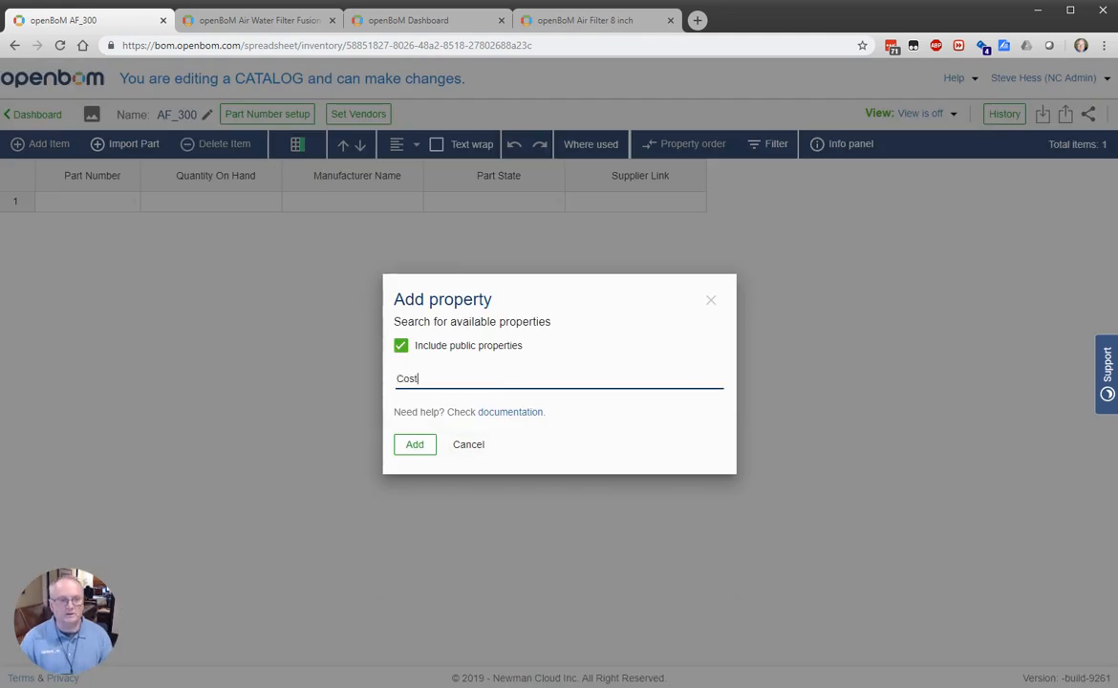
pyautogui.click(469, 317)
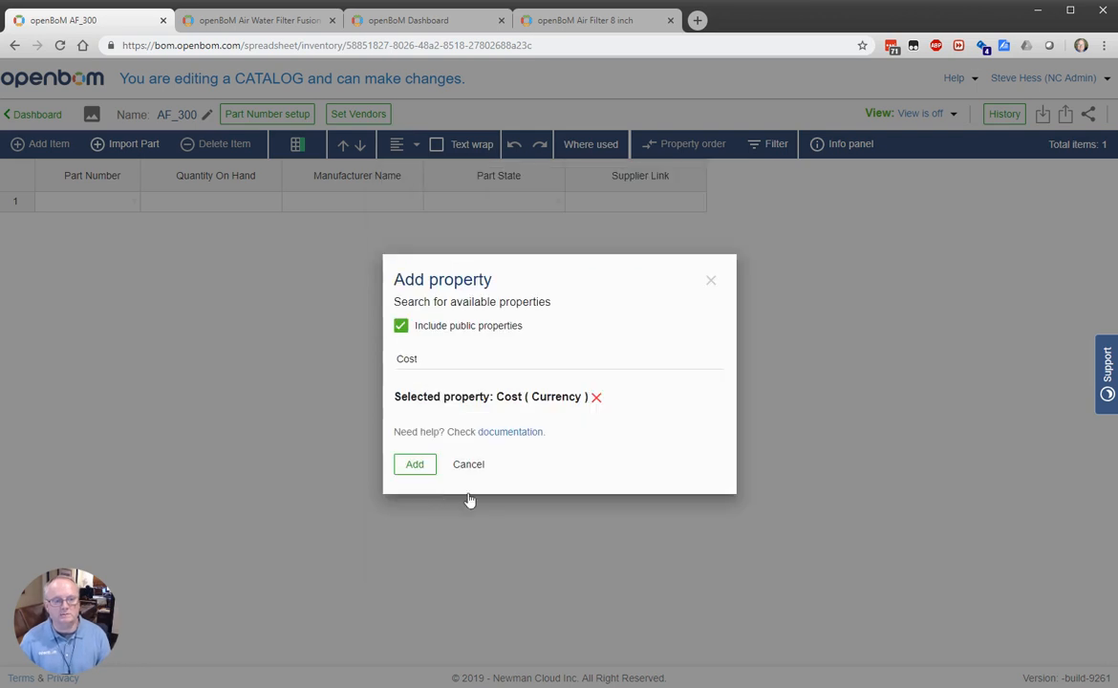
pyautogui.click(416, 465)
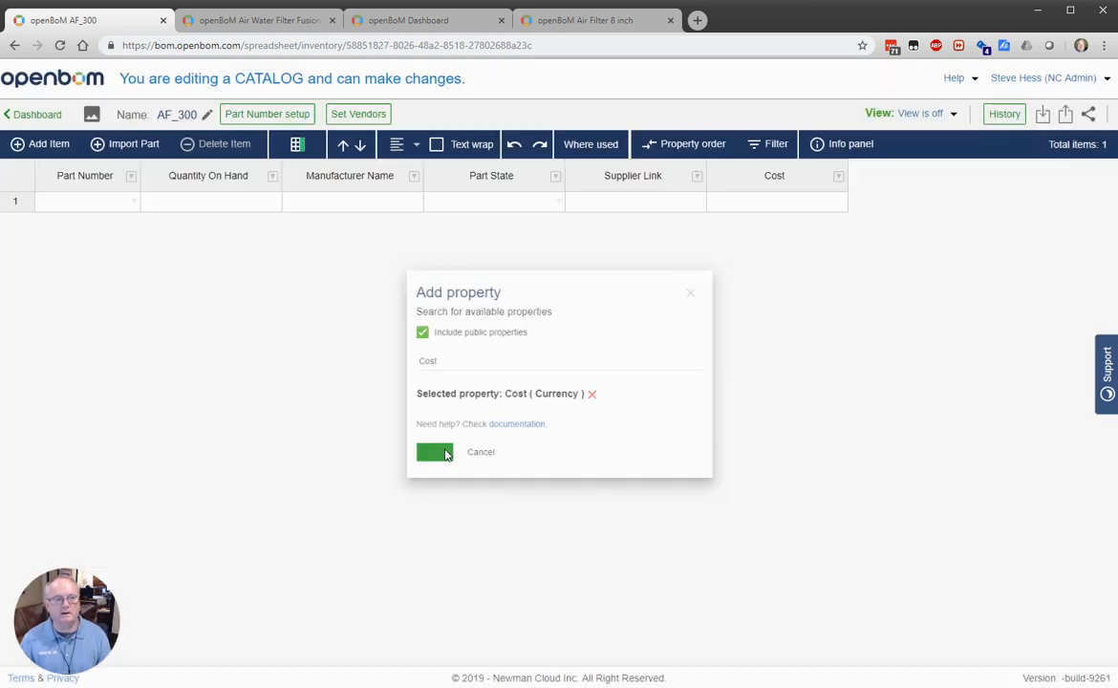
# - Add the public Thumbnail image property to the catalog
pyautogui.click(299, 147)
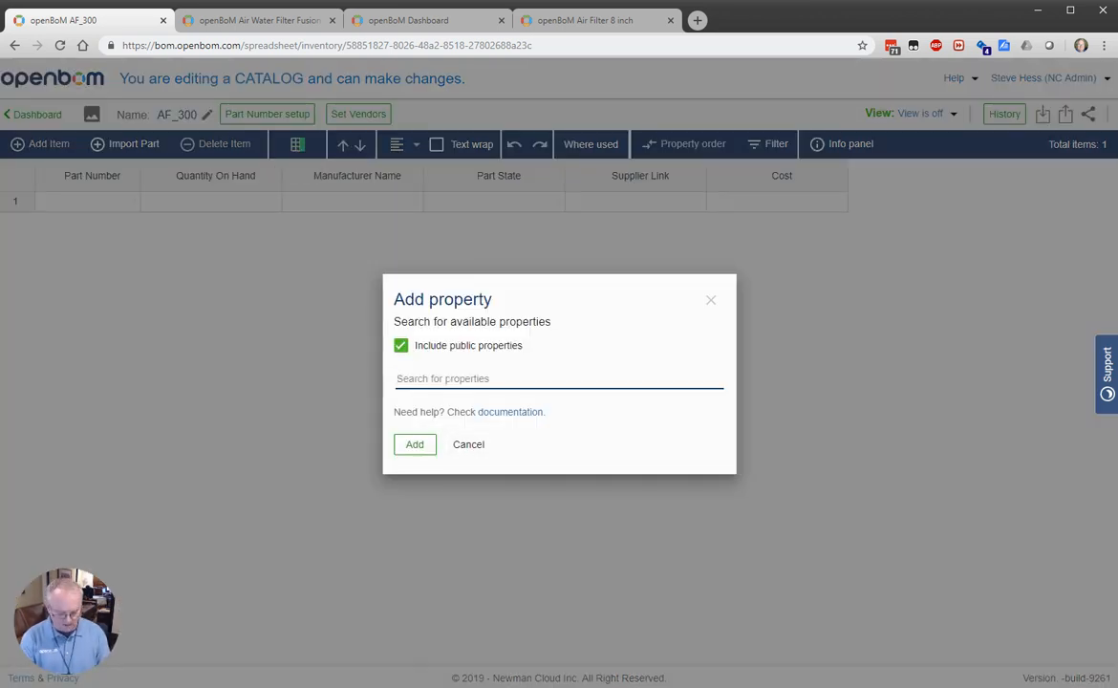
pyautogui.write('Thumb')
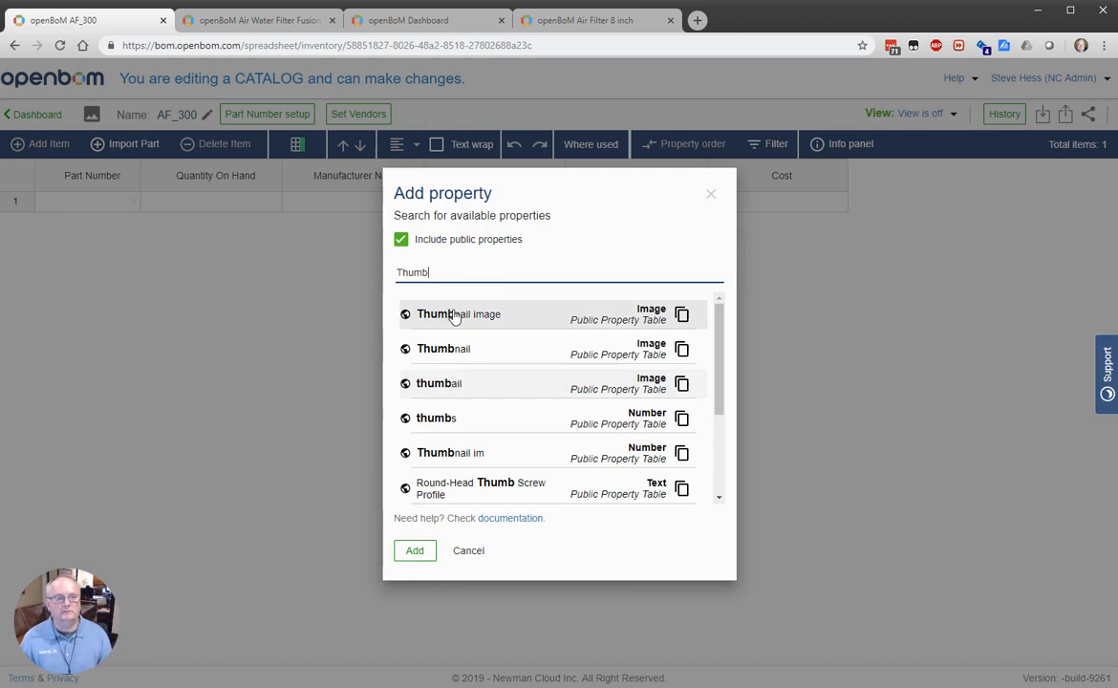
pyautogui.click(460, 298)
pyautogui.click(414, 569)
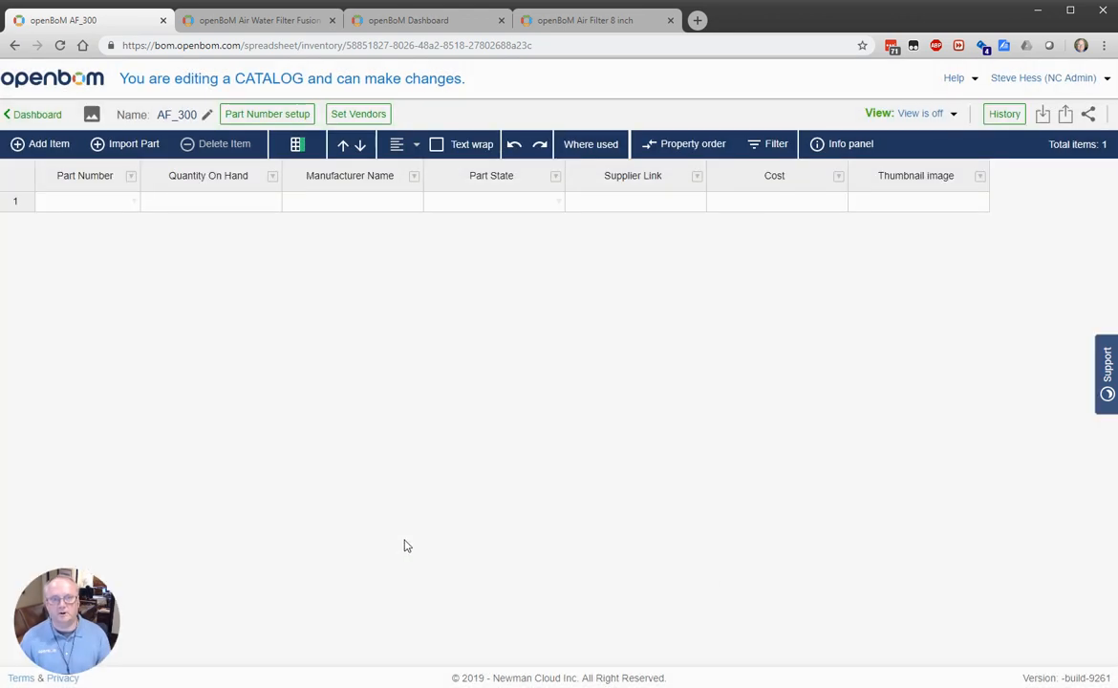
# - Fill in the first catalog item with part number Cap, quantity on hand 4 and cost $5.66
pyautogui.click(67, 204)
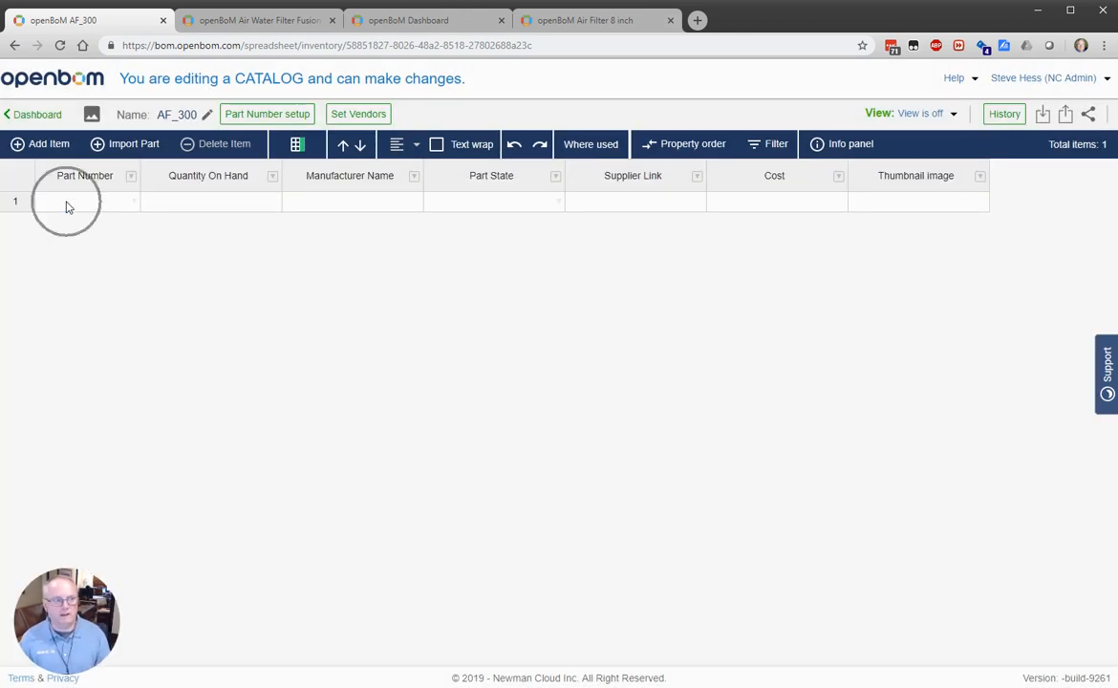
pyautogui.write('Cap')
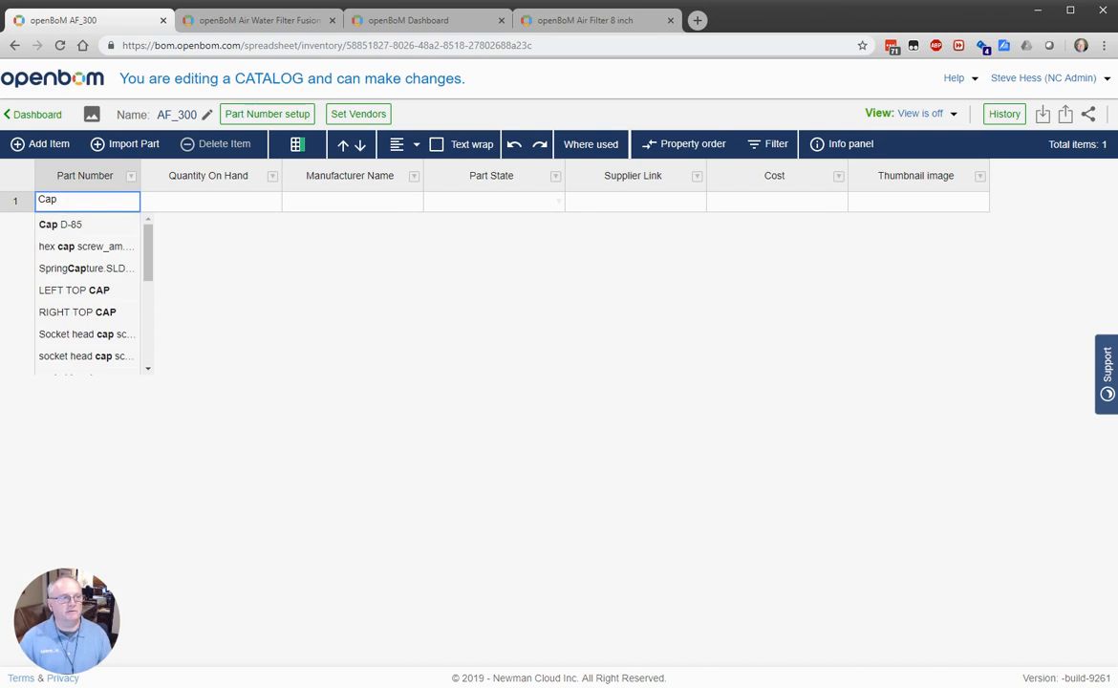
pyautogui.press('Return')
pyautogui.click(220, 207)
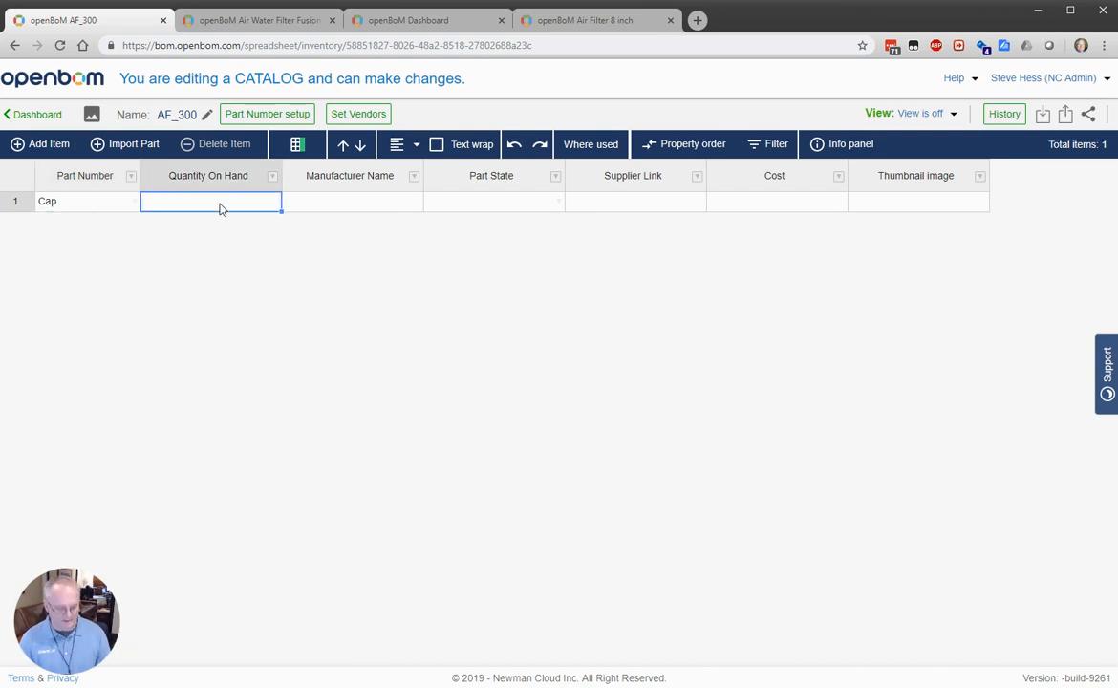
pyautogui.click(352, 202)
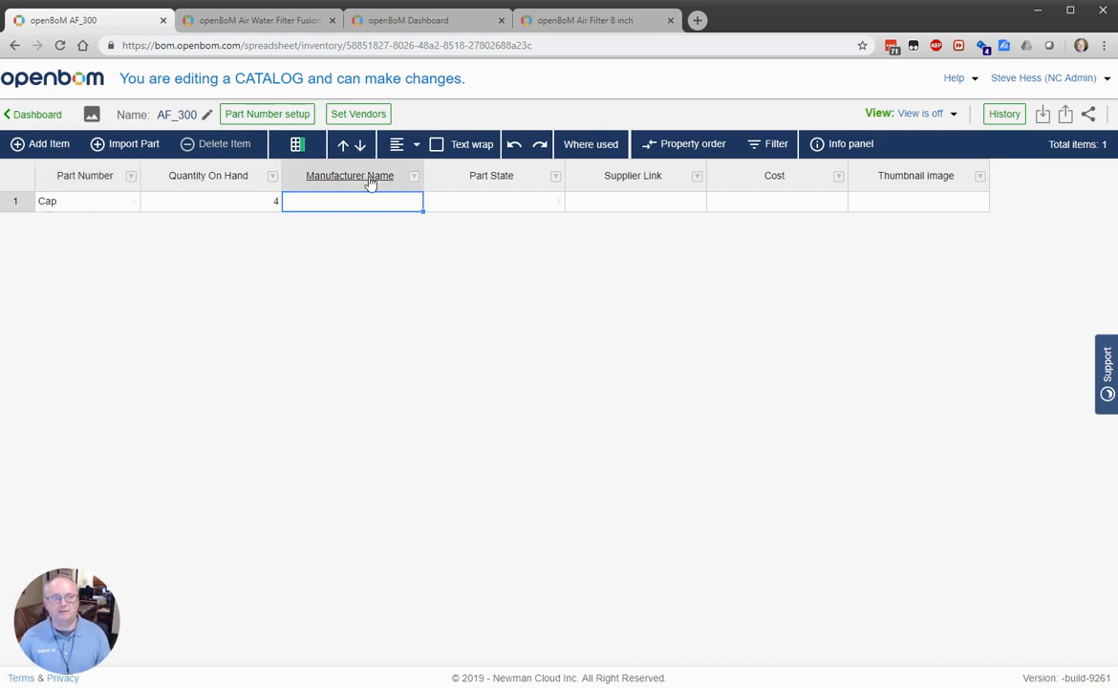
pyautogui.click(763, 206)
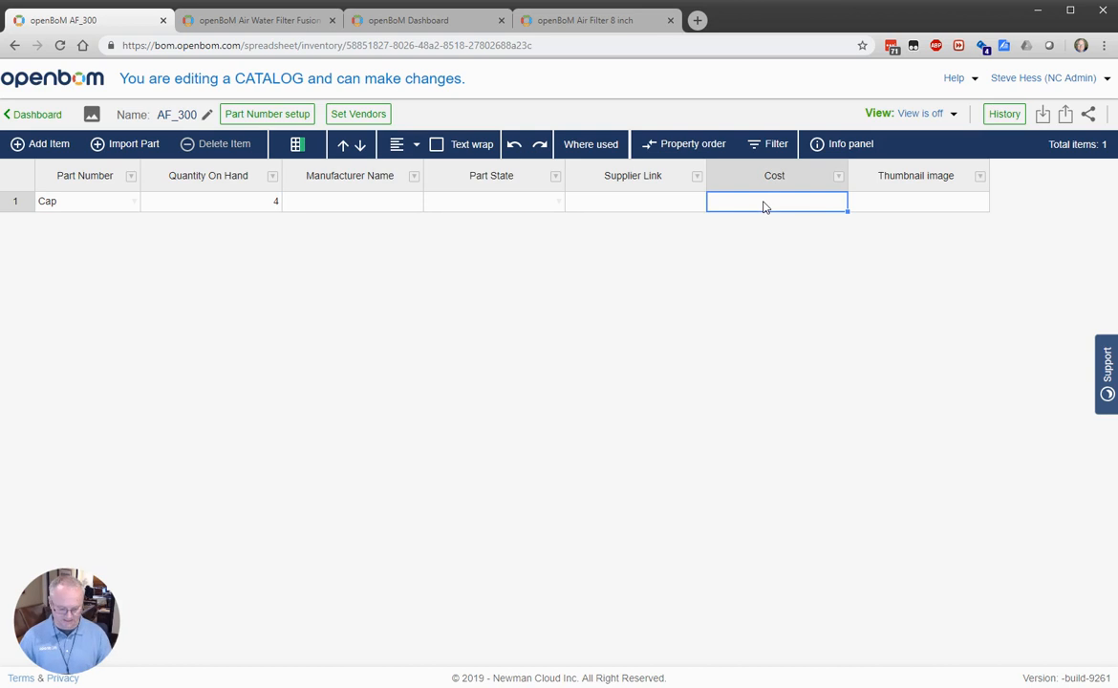
# - Attach FilterCap.JPG from Downloads as the Cap item's thumbnail image, and add a blank item to the catalog
pyautogui.click(921, 200)
pyautogui.rightClick(921, 201)
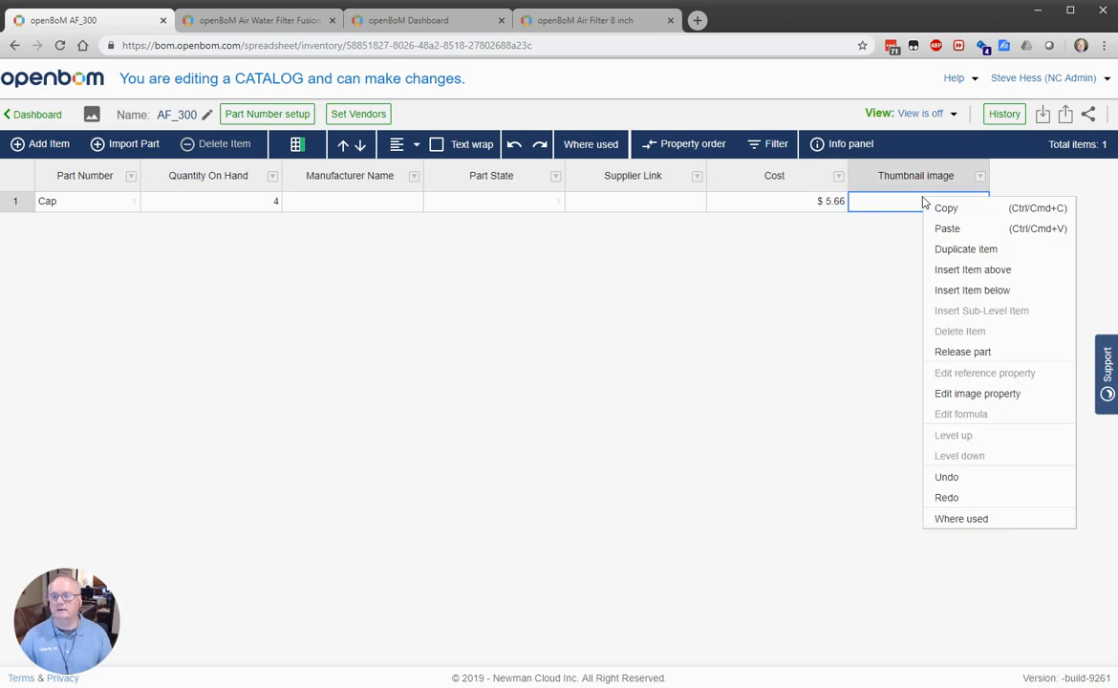
pyautogui.click(976, 395)
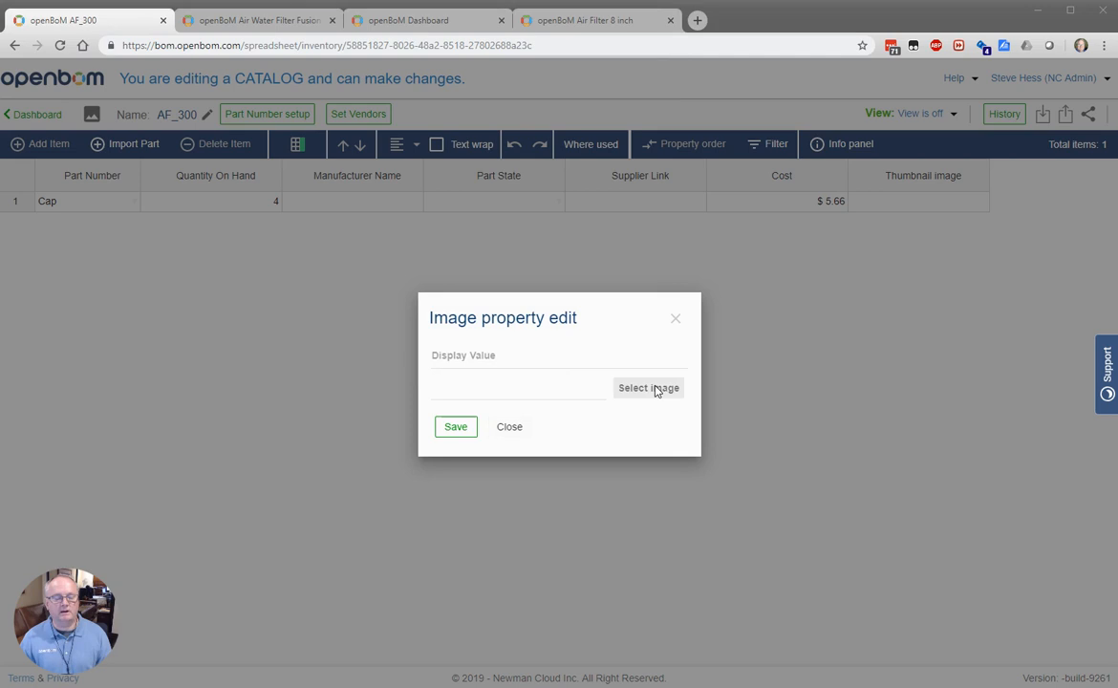
pyautogui.click(656, 389)
pyautogui.click(304, 220)
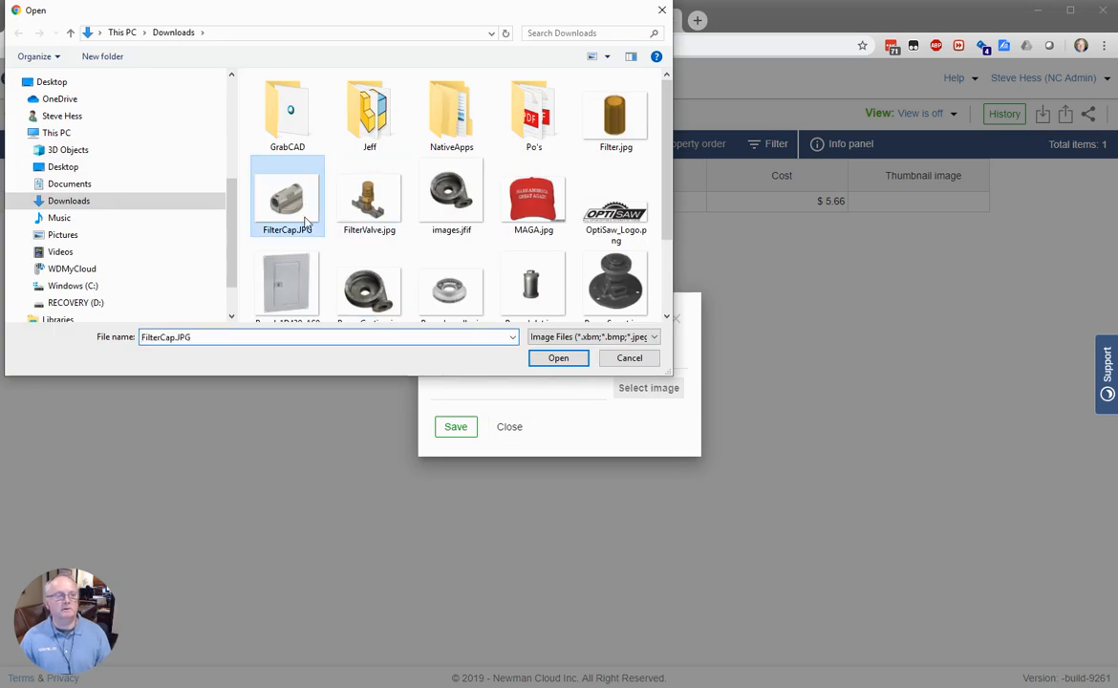
pyautogui.click(549, 362)
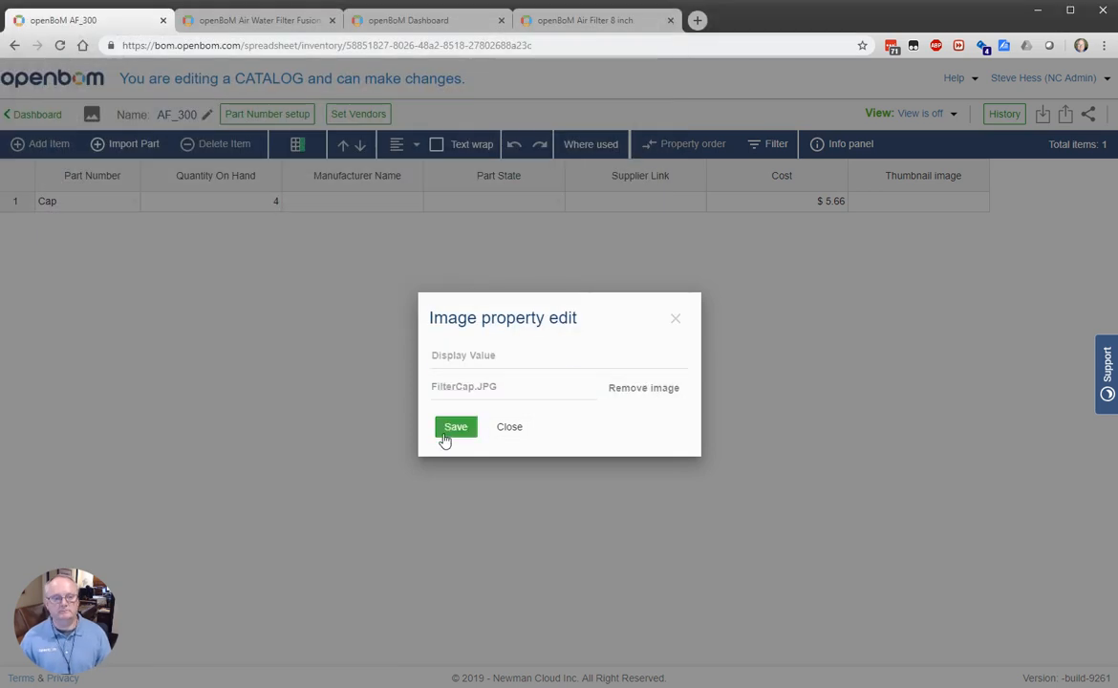
pyautogui.click(455, 427)
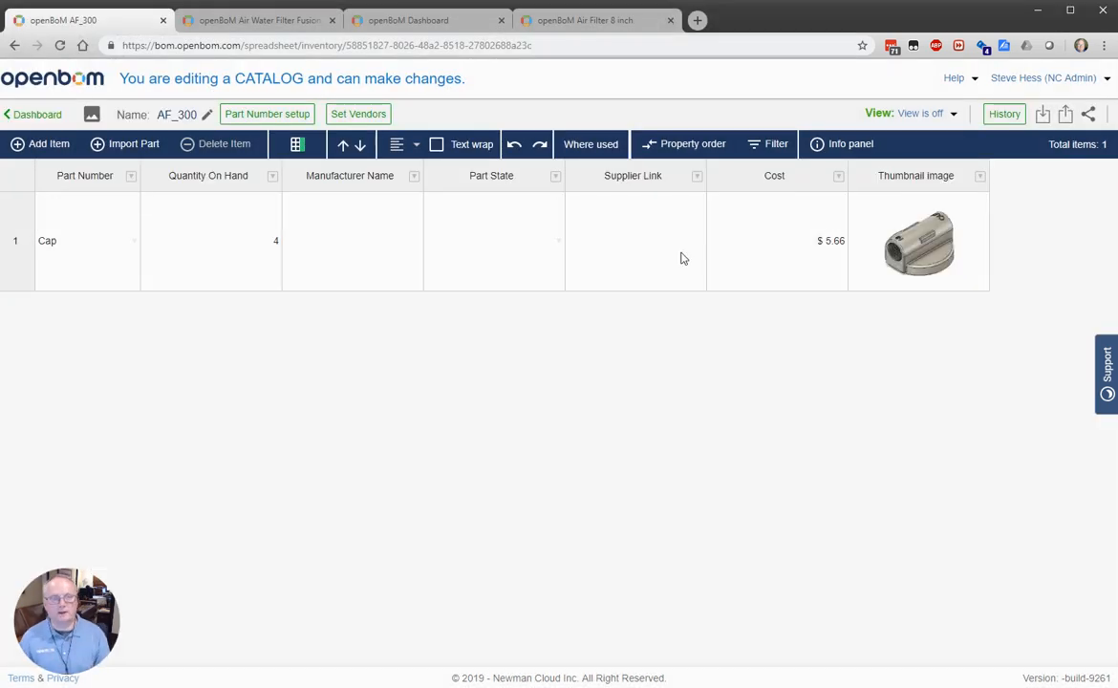
pyautogui.click(43, 144)
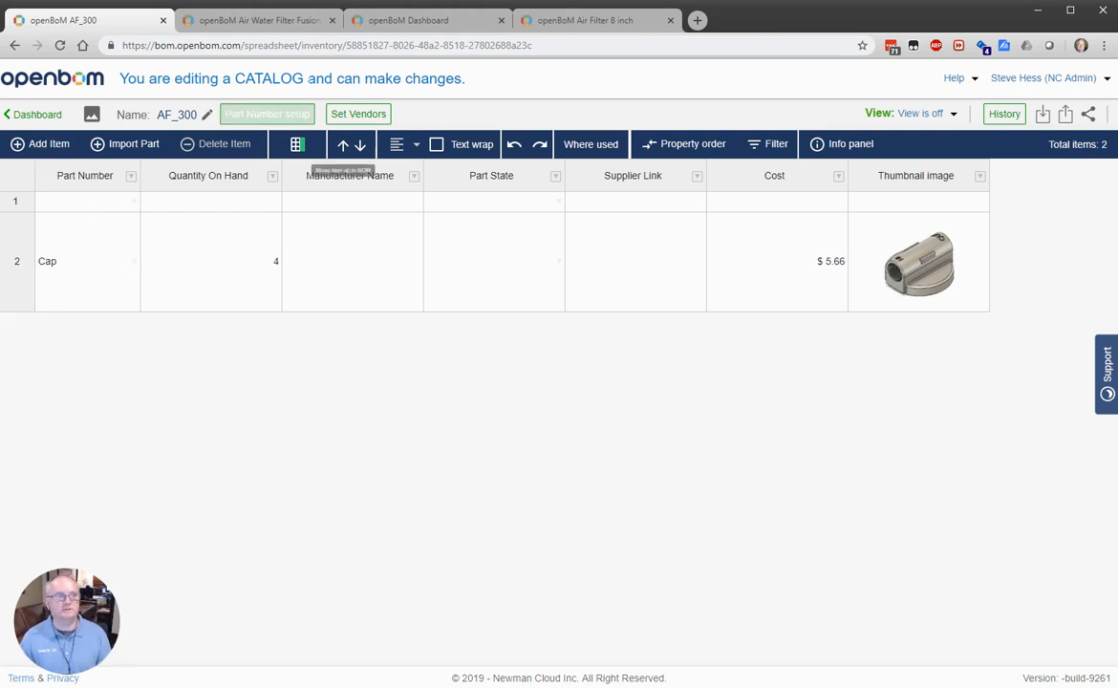
# - Look through the items and their properties in the existing Air Water Filter Fusion Keep catalog
pyautogui.click(233, 18)
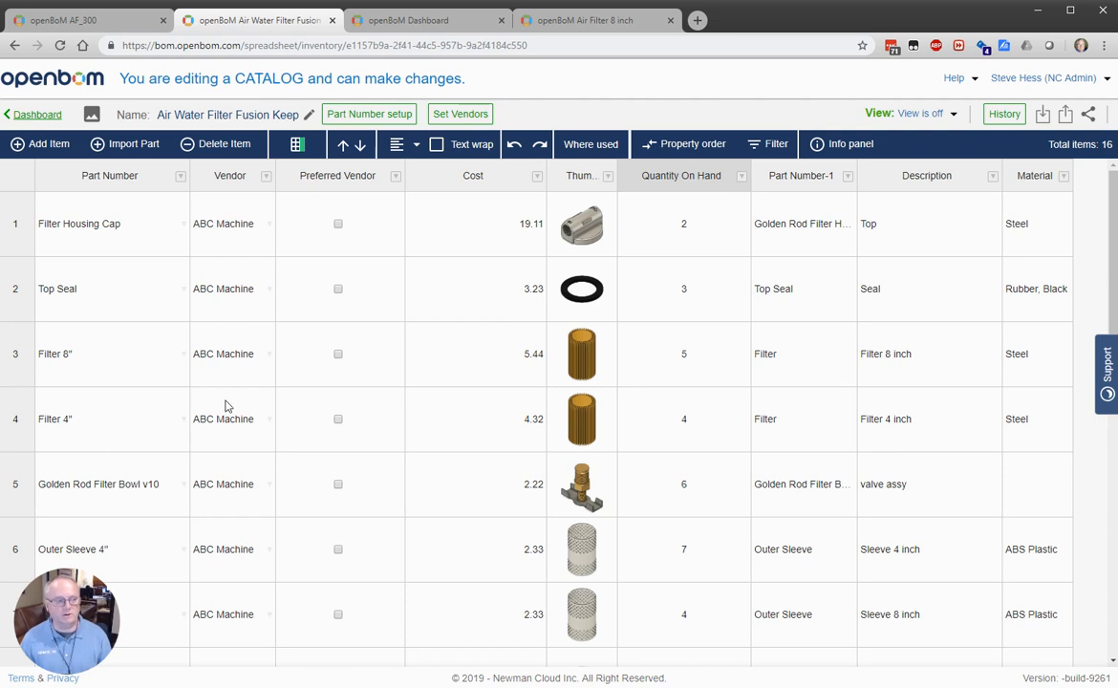
pyautogui.scroll(-6, 160, 412)
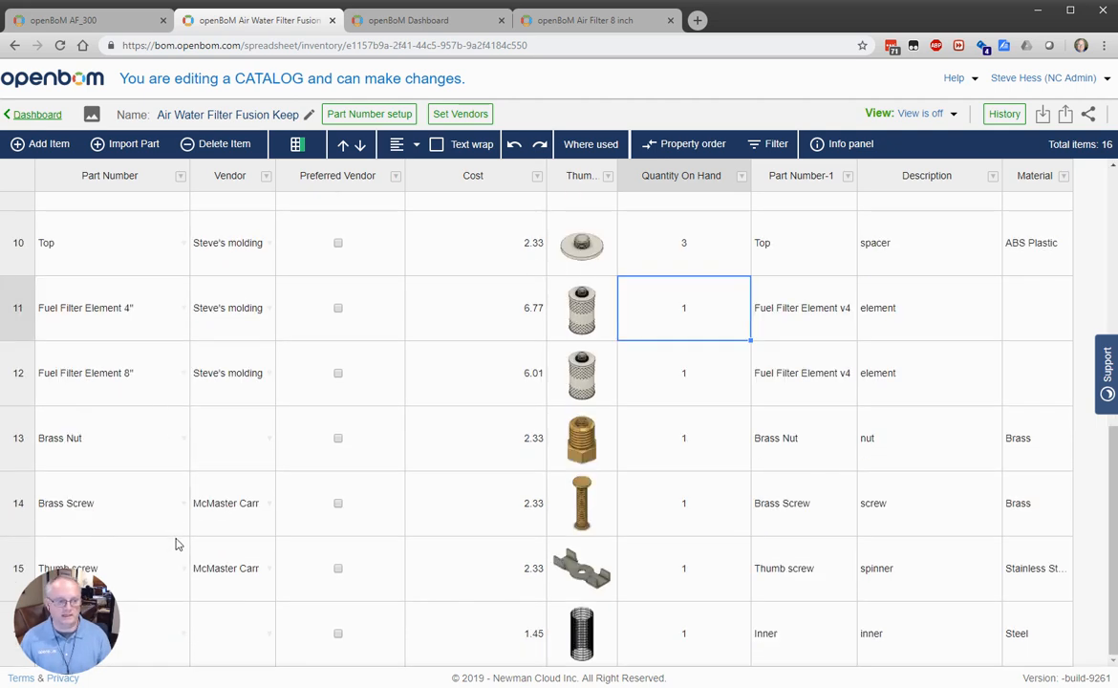
pyautogui.scroll(6, 176, 542)
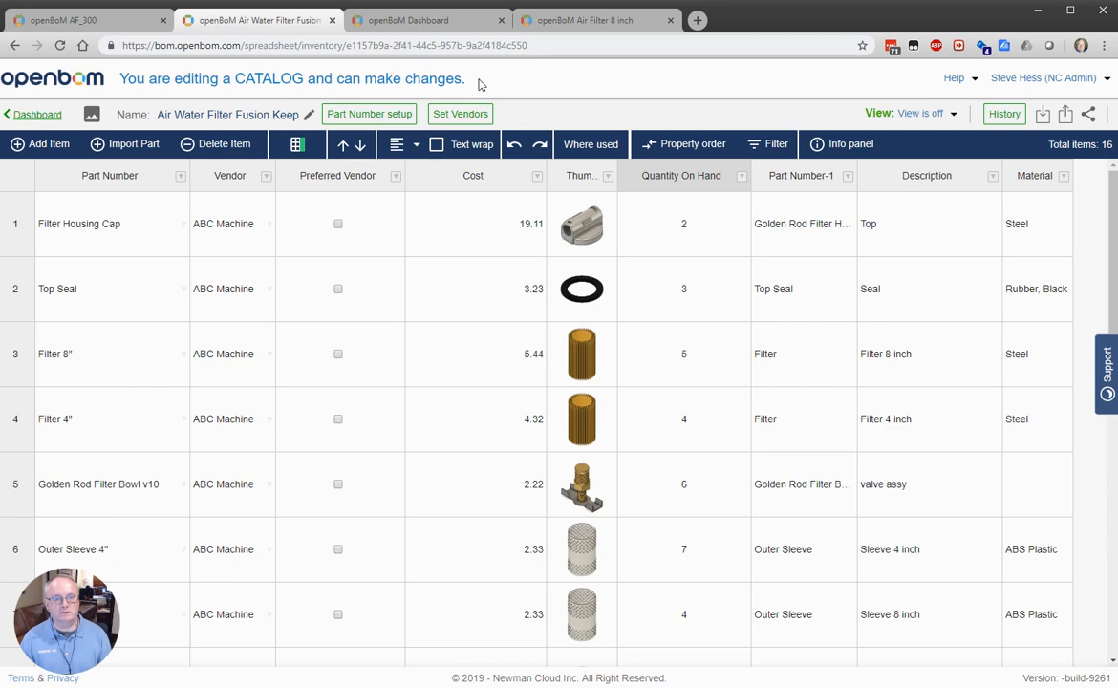
# - Create a BOM from the dashboard with part number AF-100-4, name AF Filter 4 inch and the Default template
pyautogui.click(397, 21)
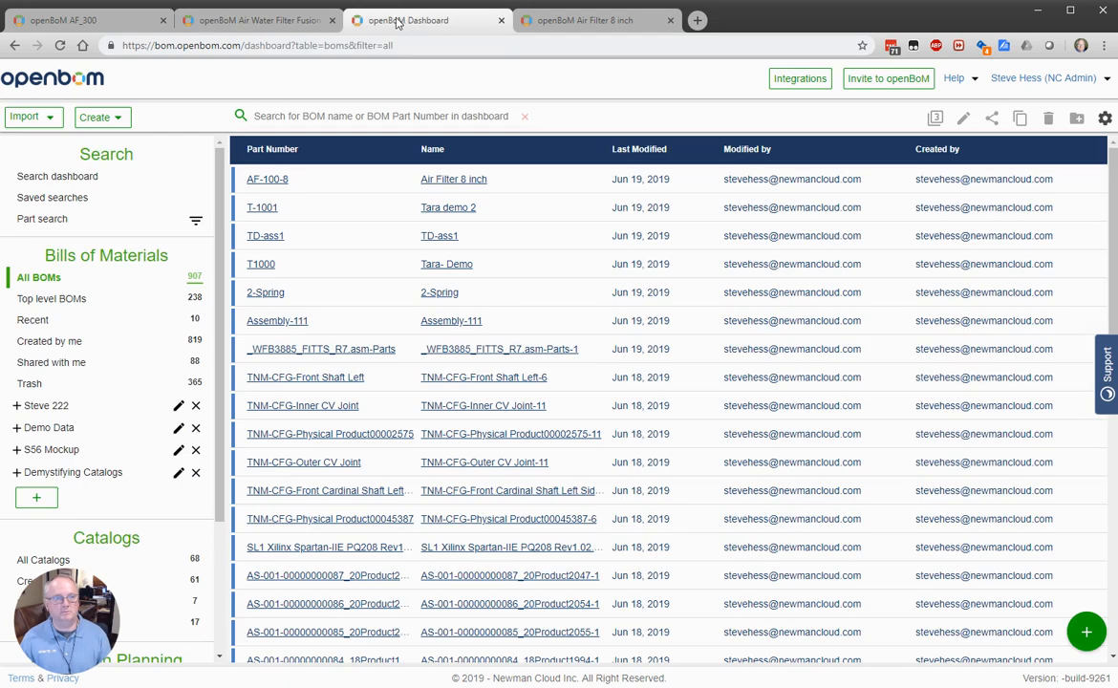
pyautogui.click(107, 117)
pyautogui.click(113, 149)
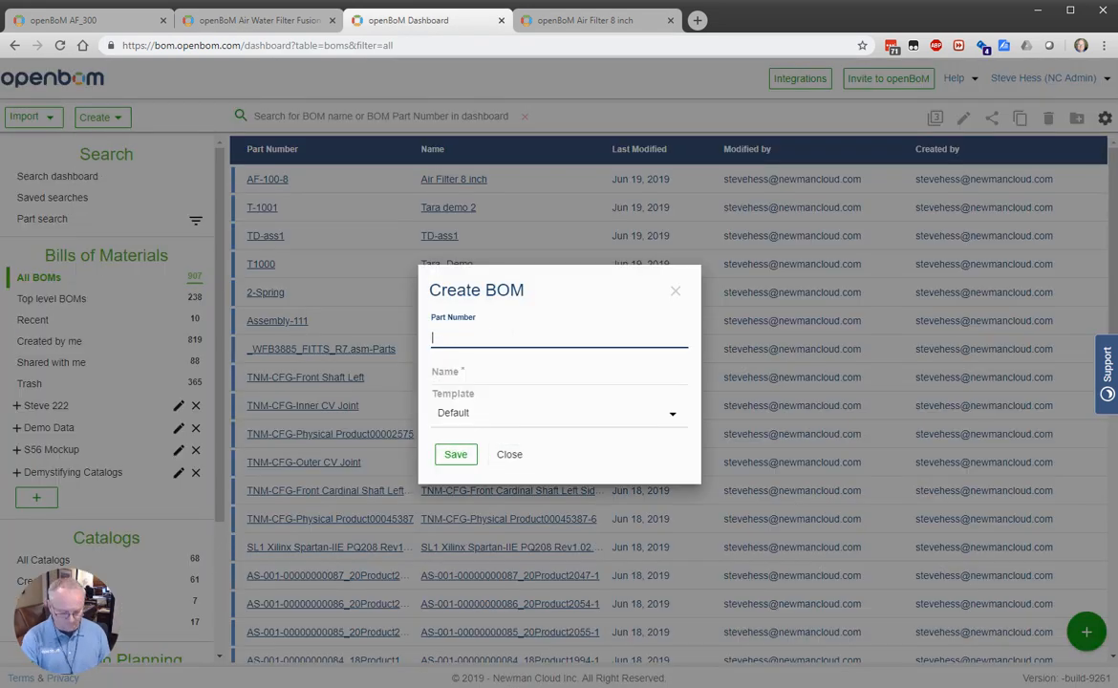
pyautogui.write('AF-100-')
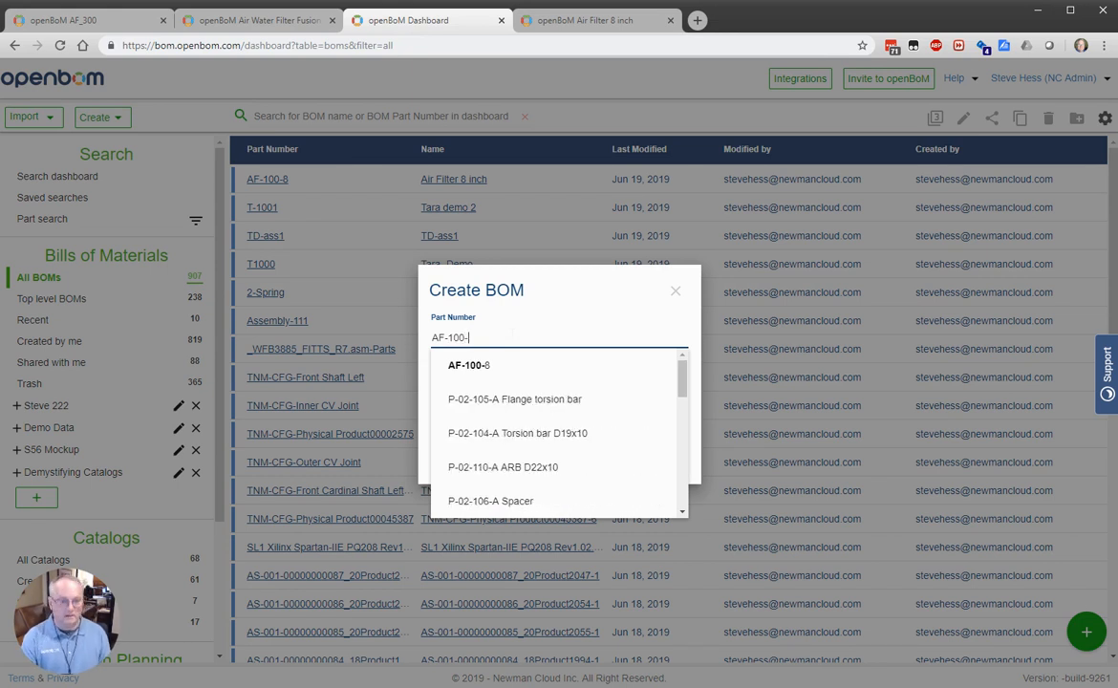
pyautogui.write('4')
pyautogui.click(529, 283)
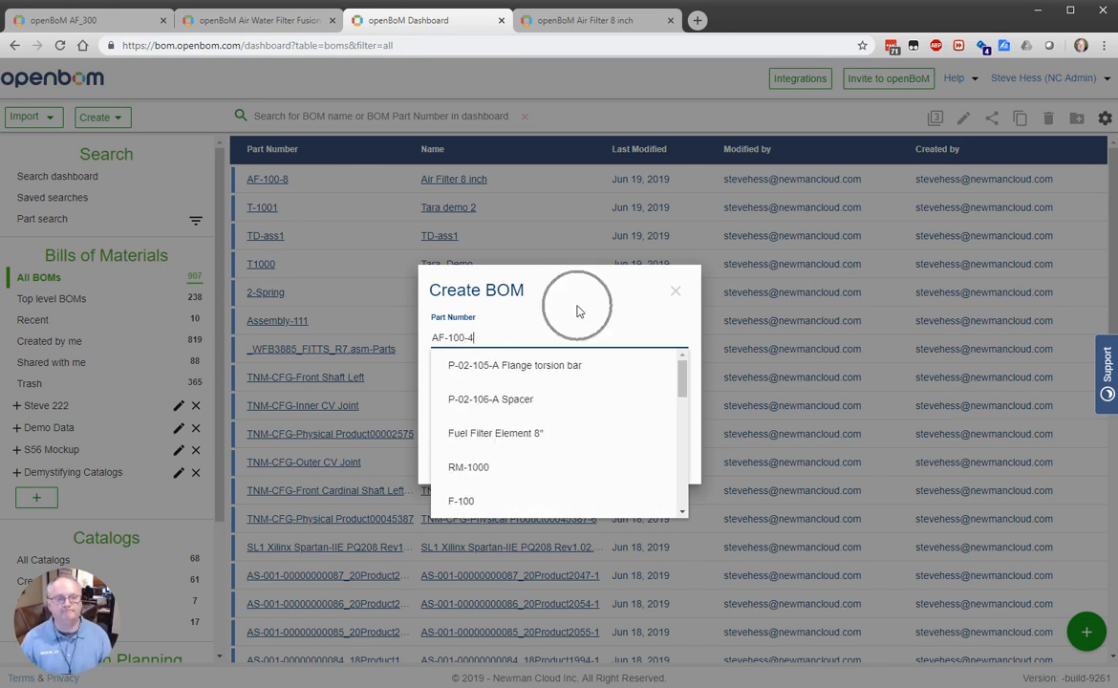
pyautogui.click(485, 373)
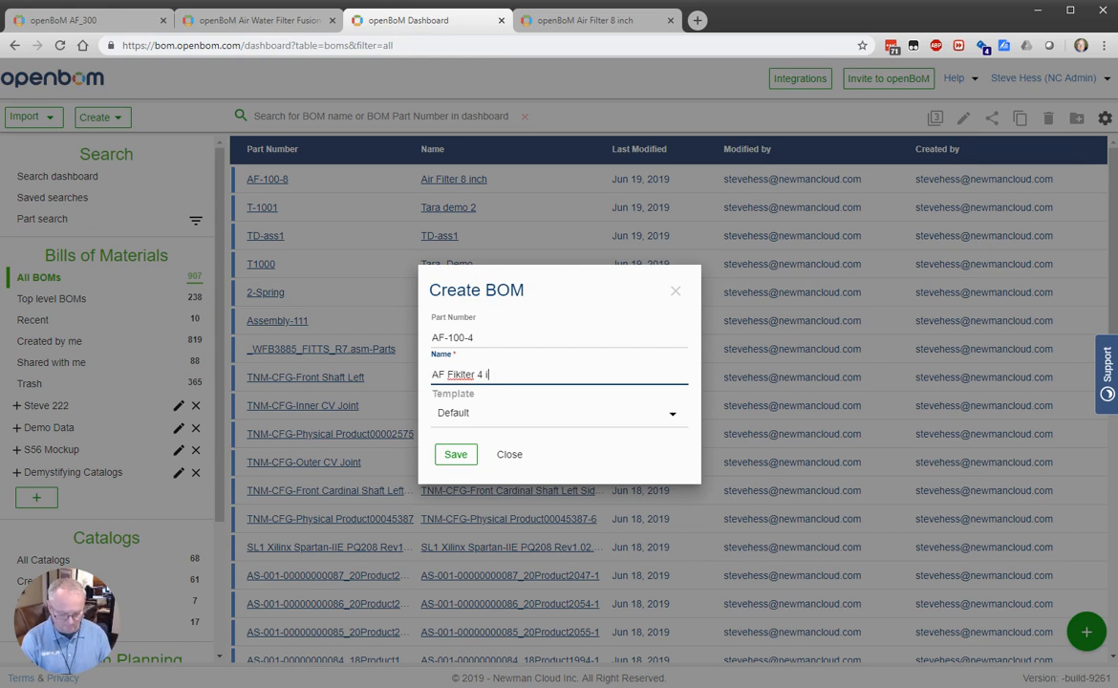
pyautogui.rightClick(459, 377)
pyautogui.click(483, 387)
pyautogui.click(454, 454)
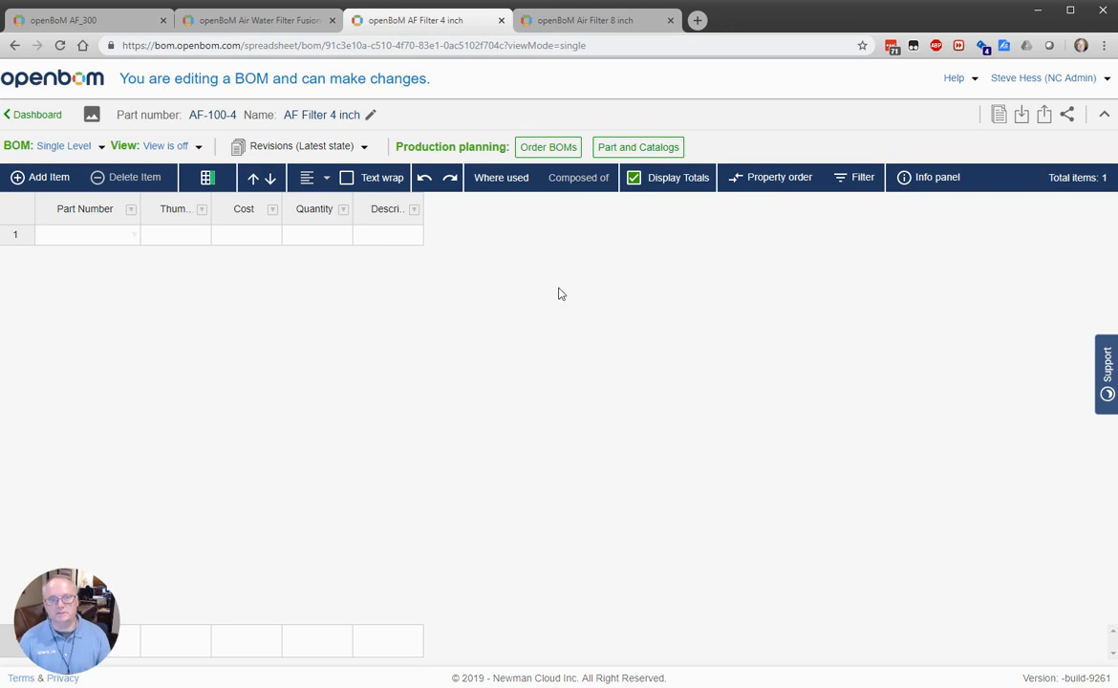
# - Link the Air Water Filter Fusion Keep catalog to the BOM, deleting the duplicate properties from the BOM
pyautogui.click(638, 147)
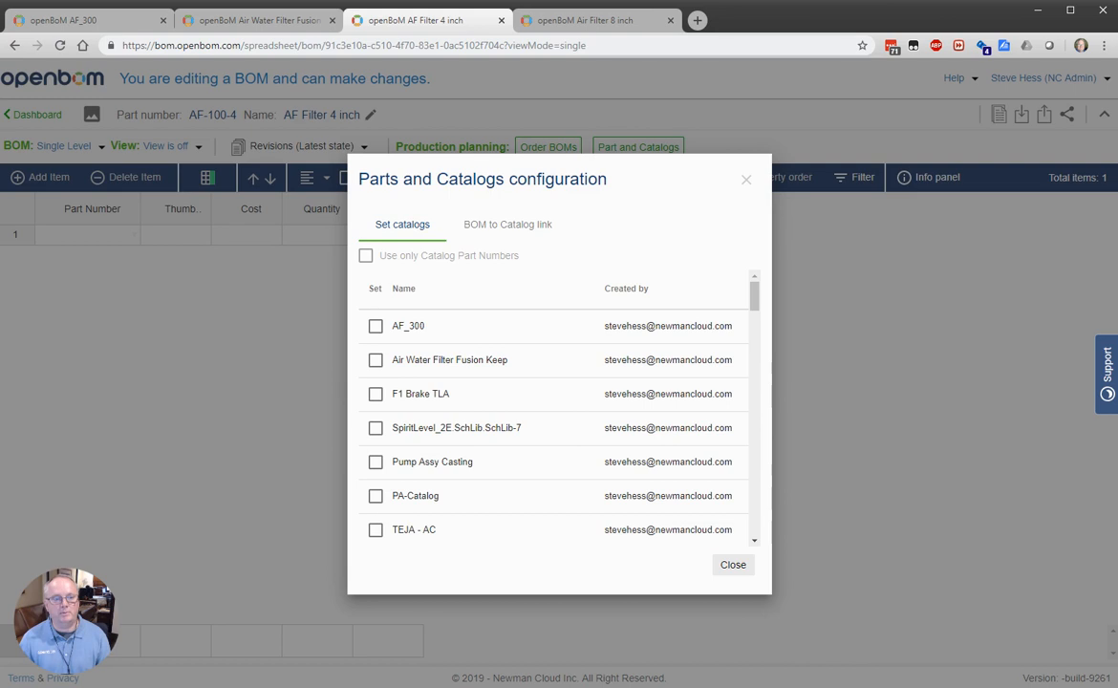
pyautogui.click(374, 361)
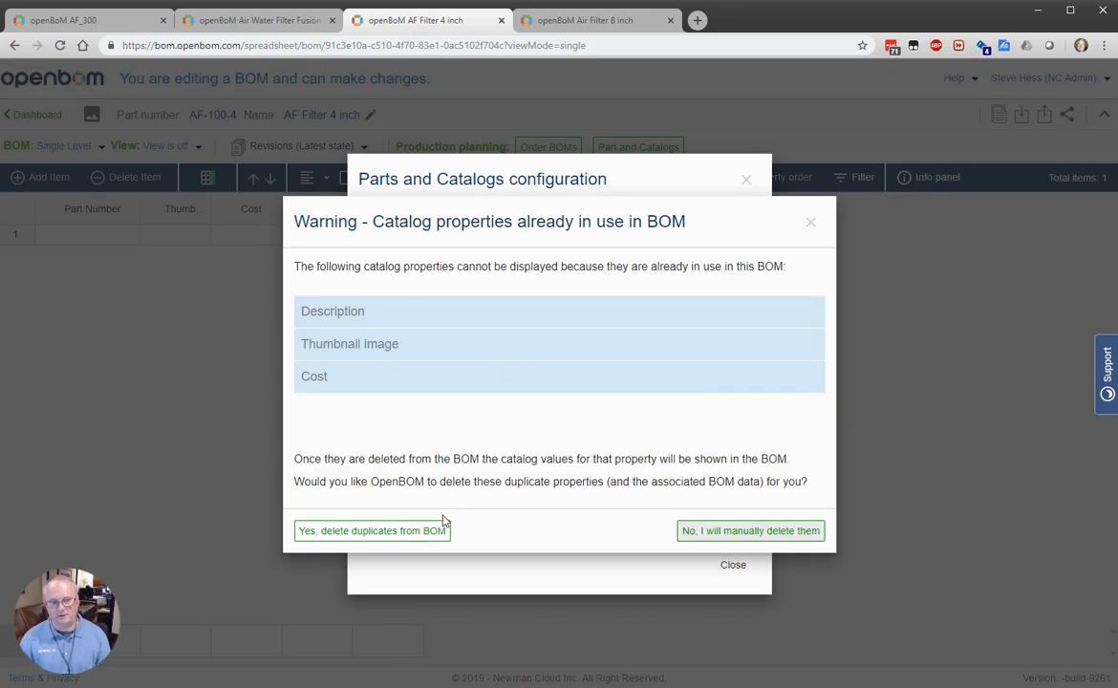
pyautogui.click(397, 536)
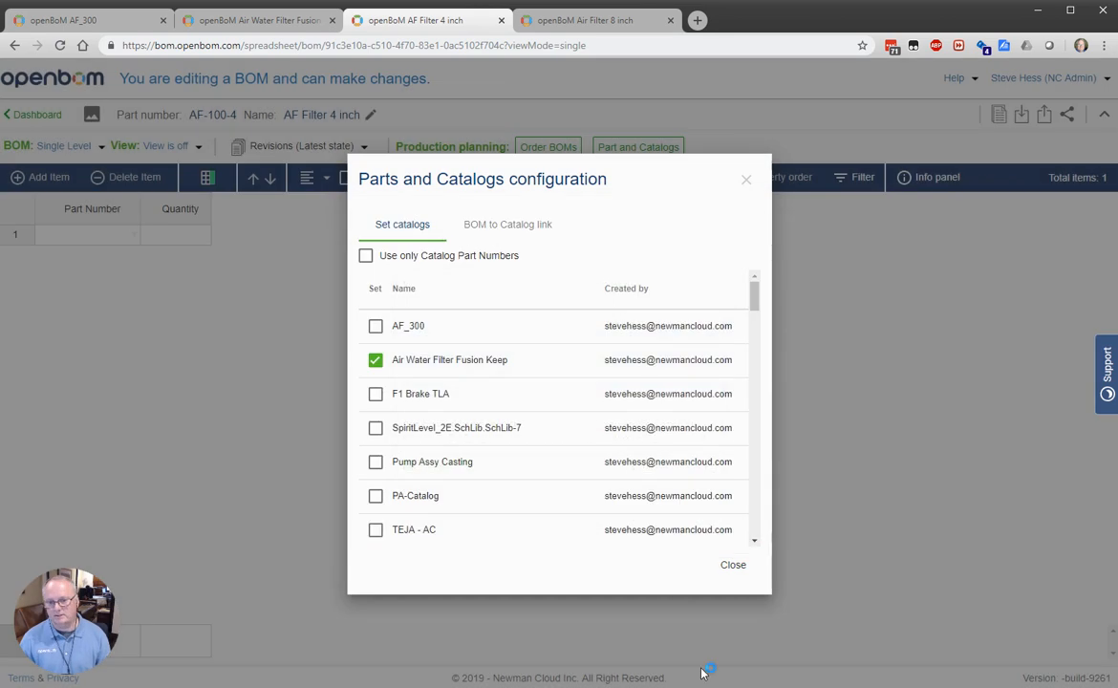
pyautogui.click(734, 566)
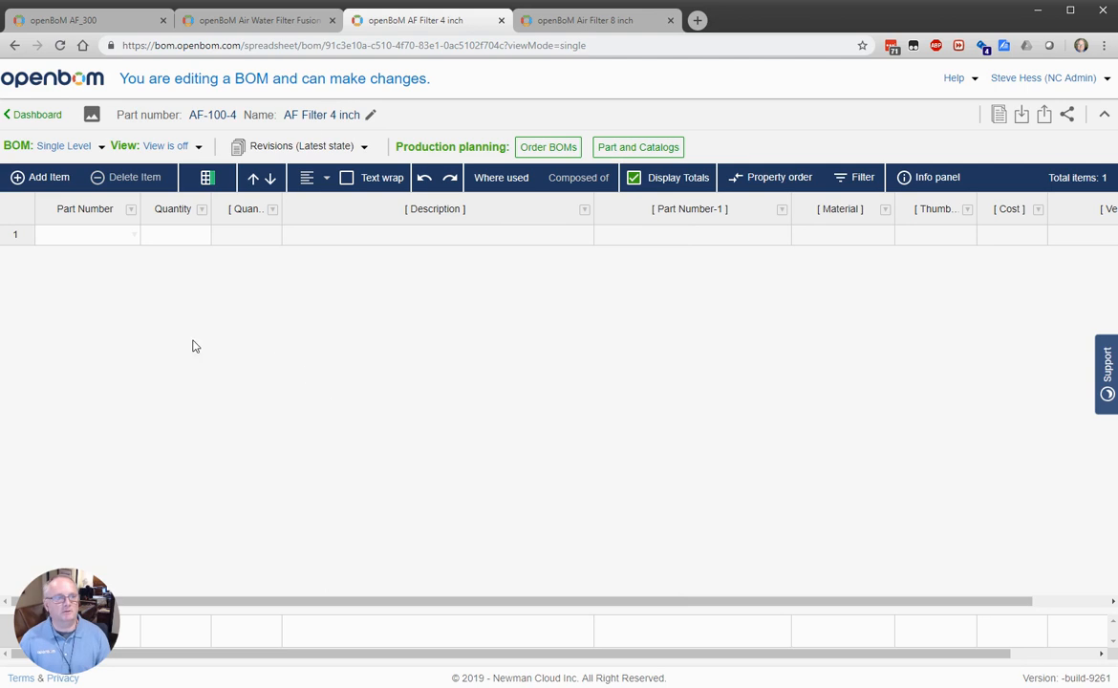
# - Set the first BOM item's part number to Filter Housing Cap from the linked catalog
pyautogui.click(92, 236)
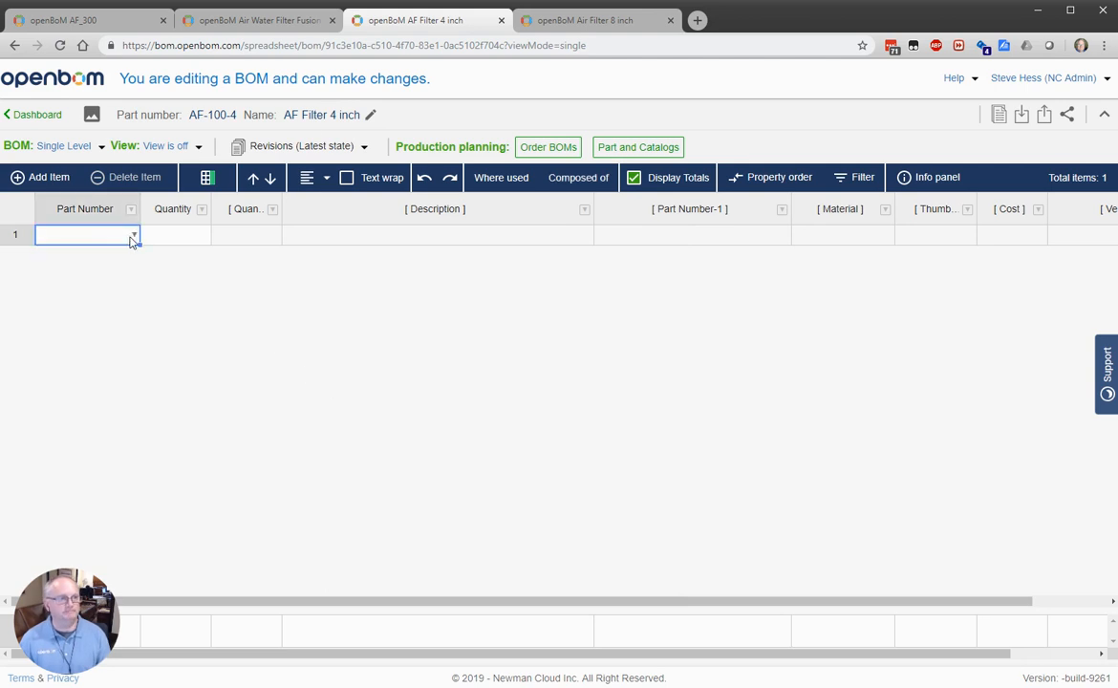
pyautogui.click(134, 237)
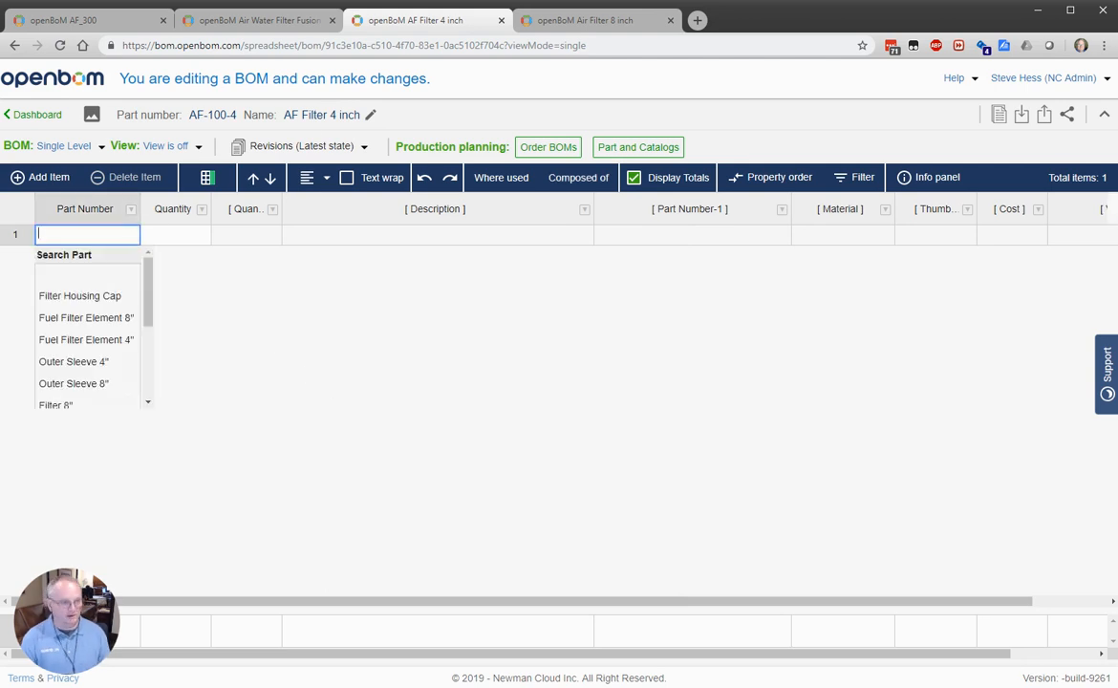
pyautogui.click(84, 298)
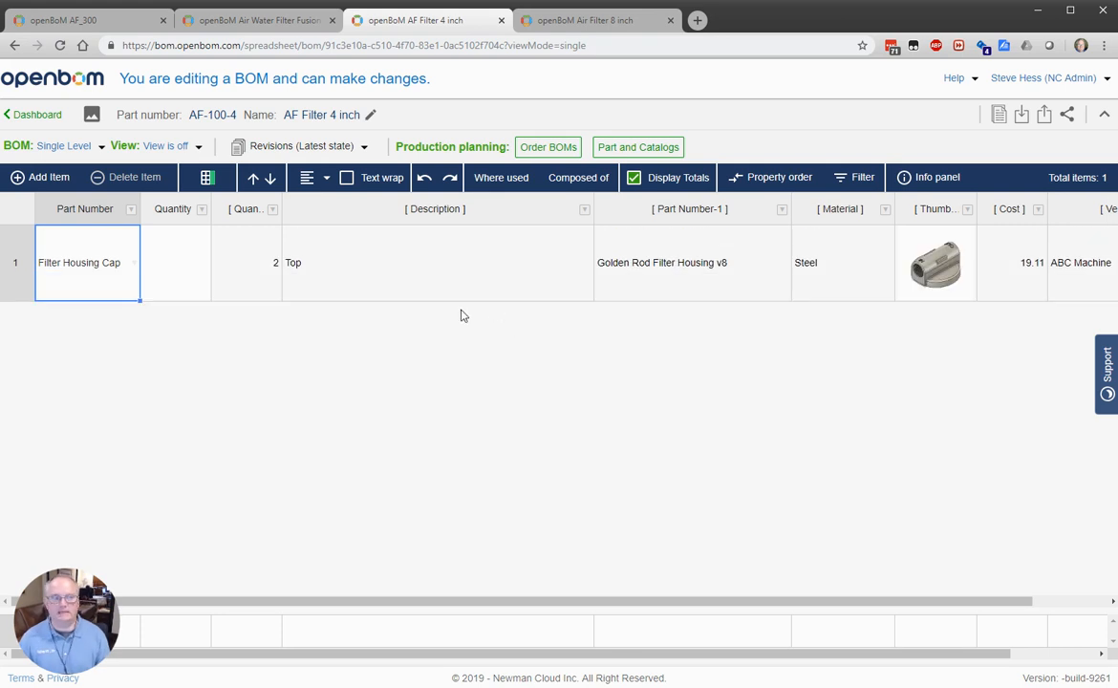
# - Set the Filter Housing Cap's quantity to 1 in the BOM
pyautogui.click(154, 255)
pyautogui.write('1')
pyautogui.press('Tab')
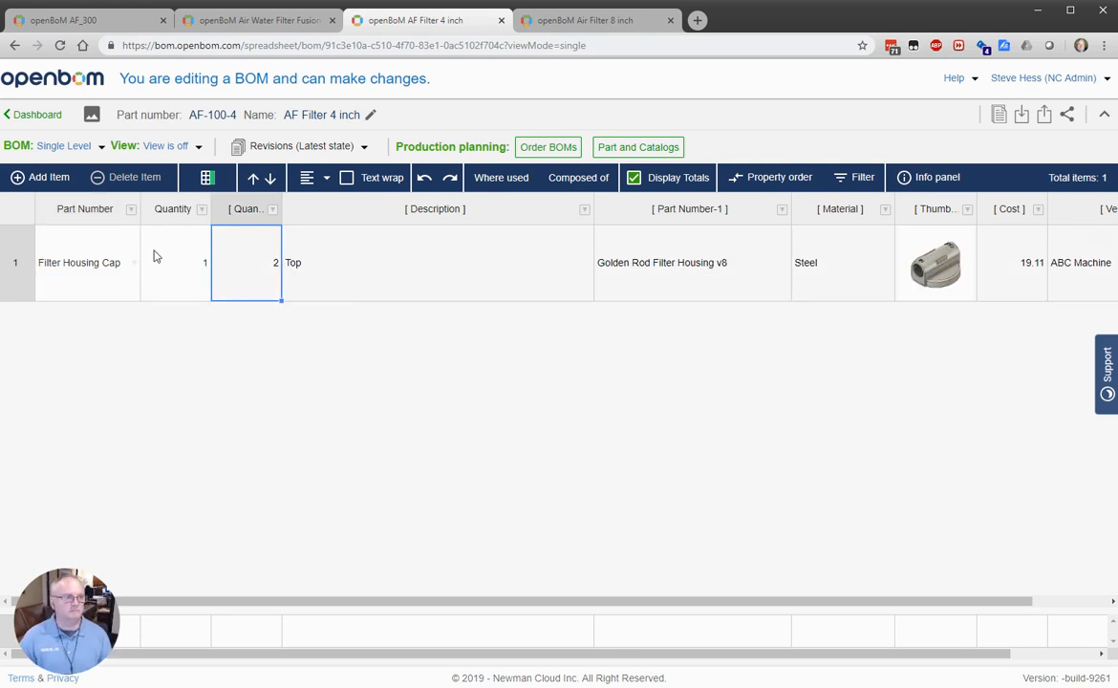
# - Add a BOM item for Fuel Filter Element 4" from the linked catalog and set its quantity to 1
pyautogui.click(40, 177)
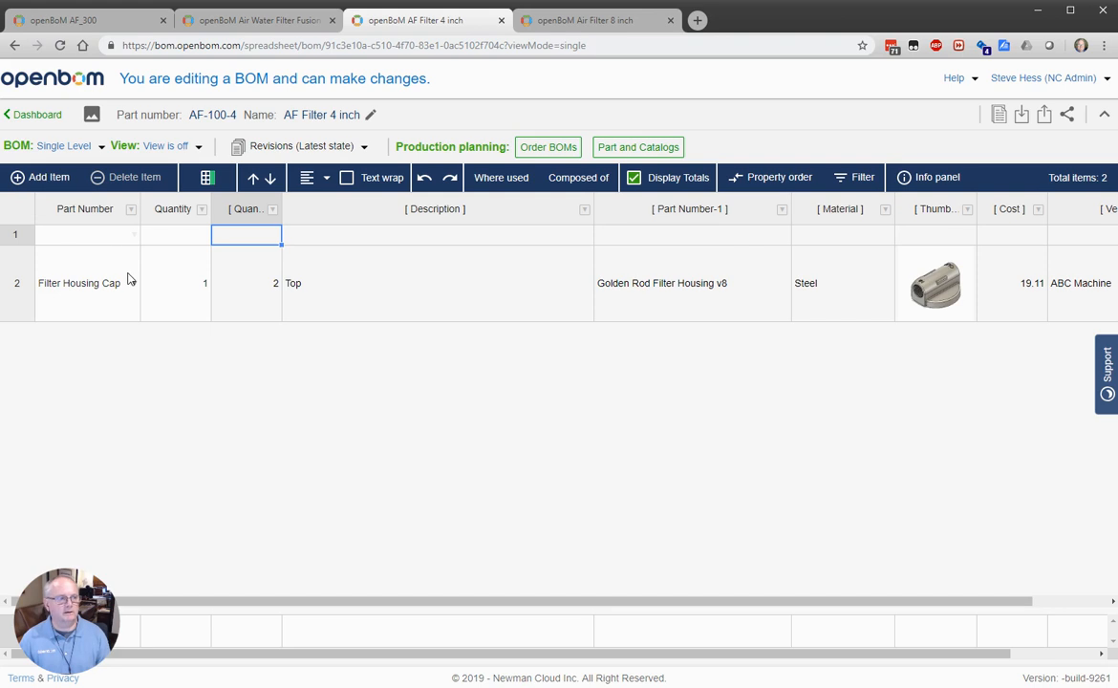
pyautogui.click(107, 235)
pyautogui.click(128, 235)
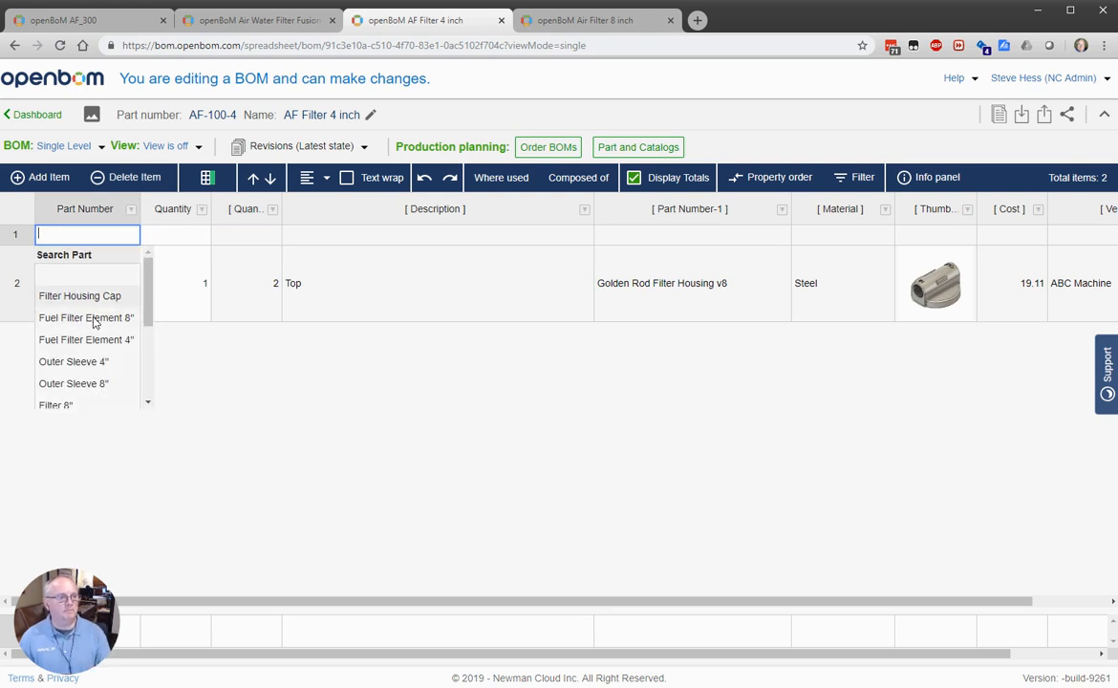
pyautogui.scroll(-3, 90, 335)
pyautogui.scroll(3, 88, 340)
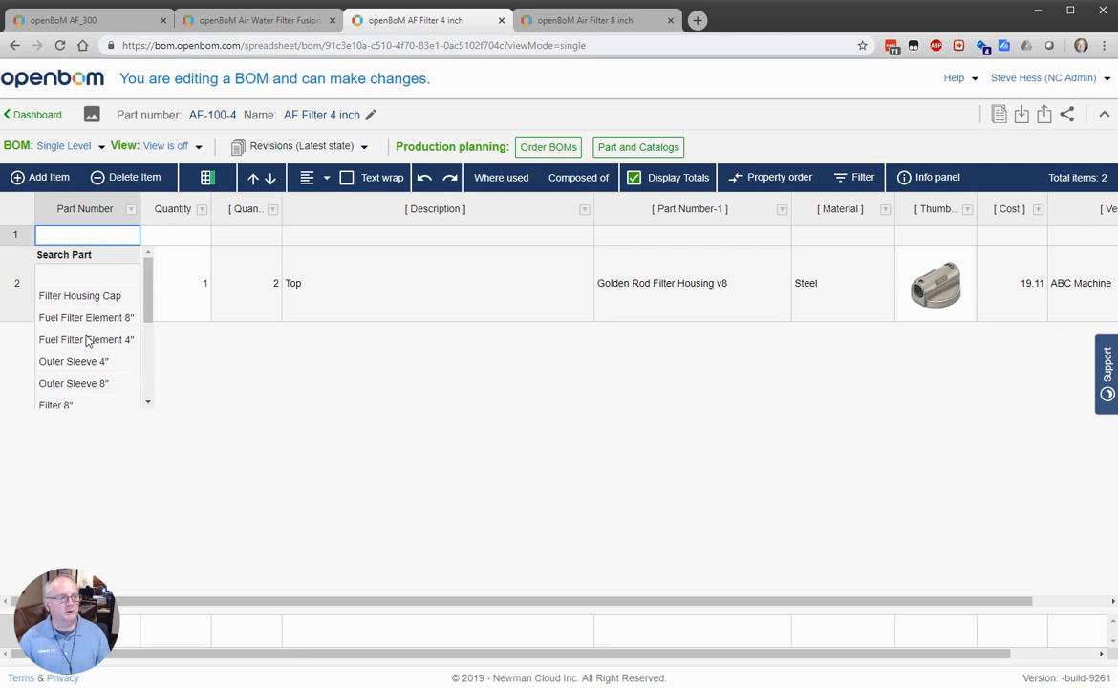
pyautogui.click(88, 339)
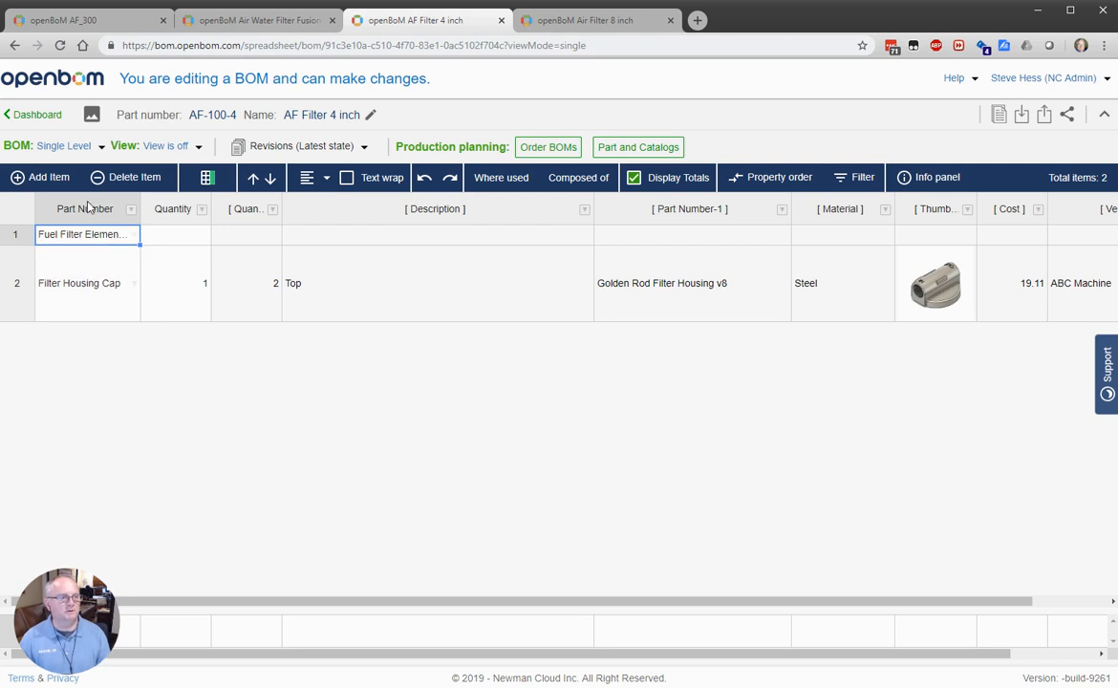
pyautogui.click(177, 256)
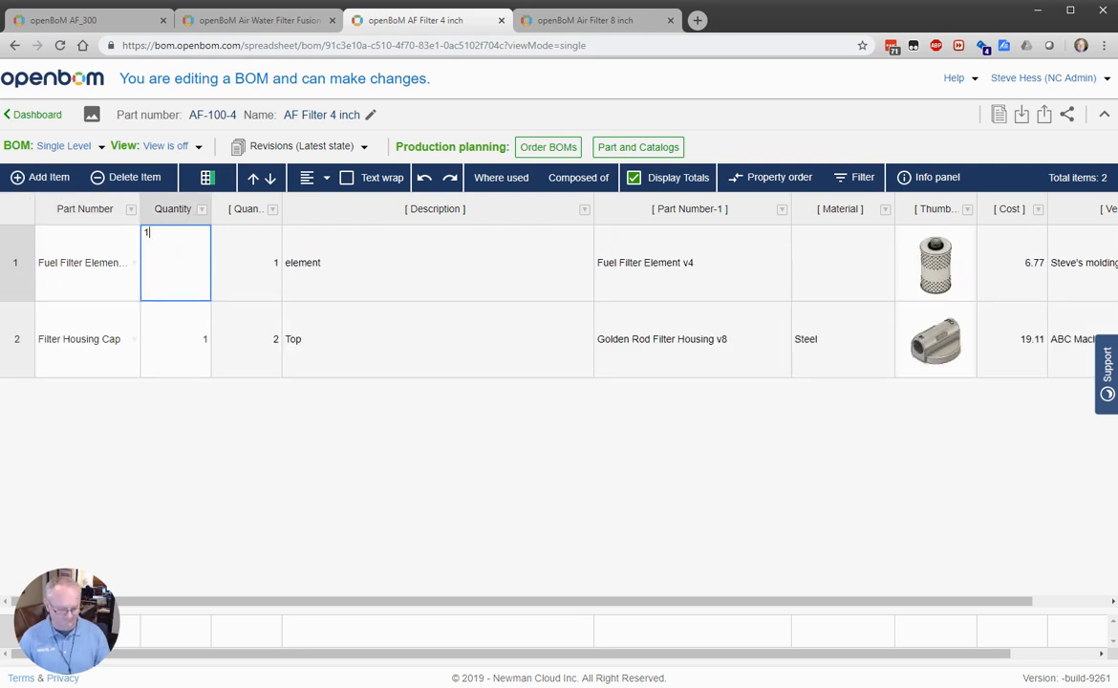
pyautogui.press('Return')
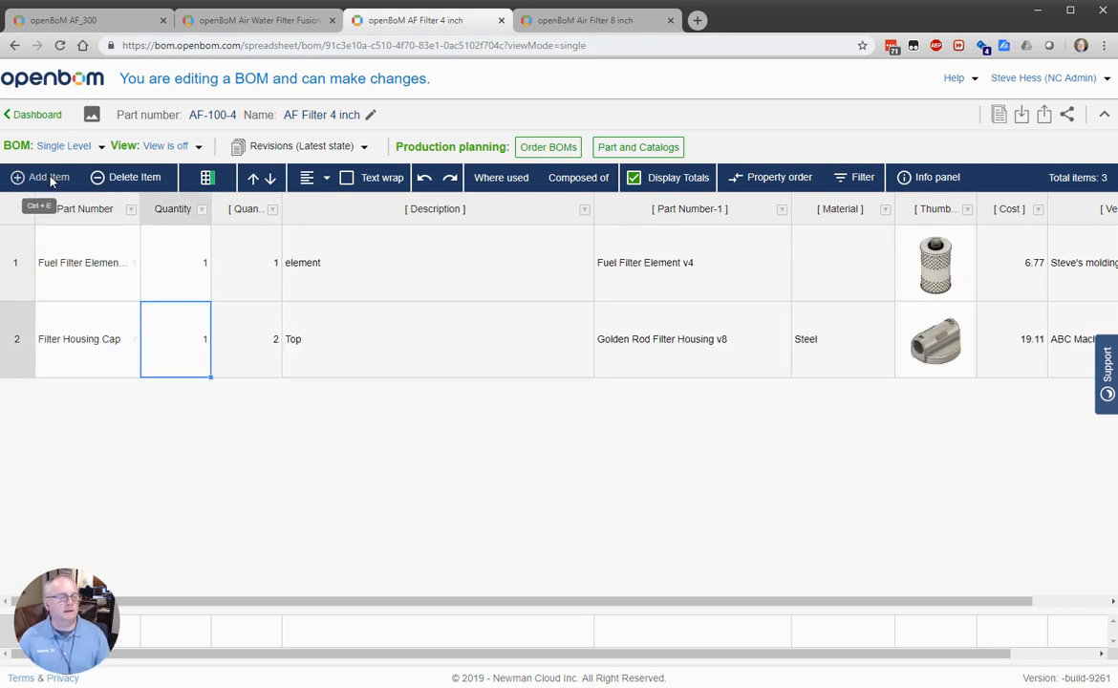
# - Add a BOM item and set its part number to Outer Sleeve 4" from the linked catalog
pyautogui.click(43, 177)
pyautogui.doubleClick(123, 234)
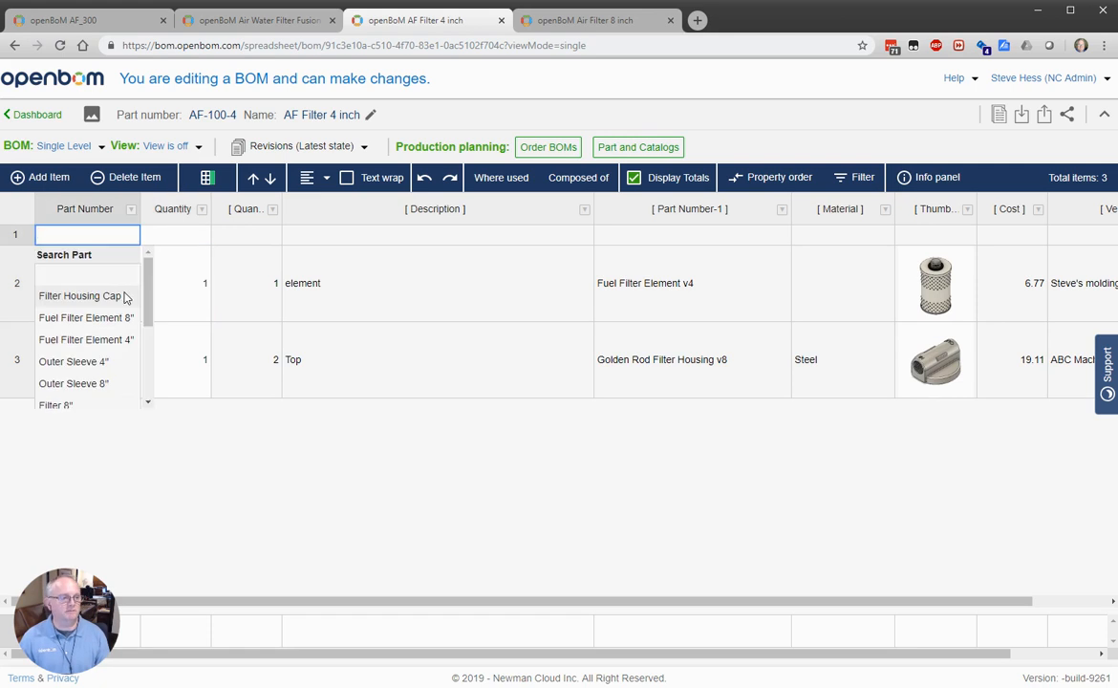
pyautogui.click(99, 334)
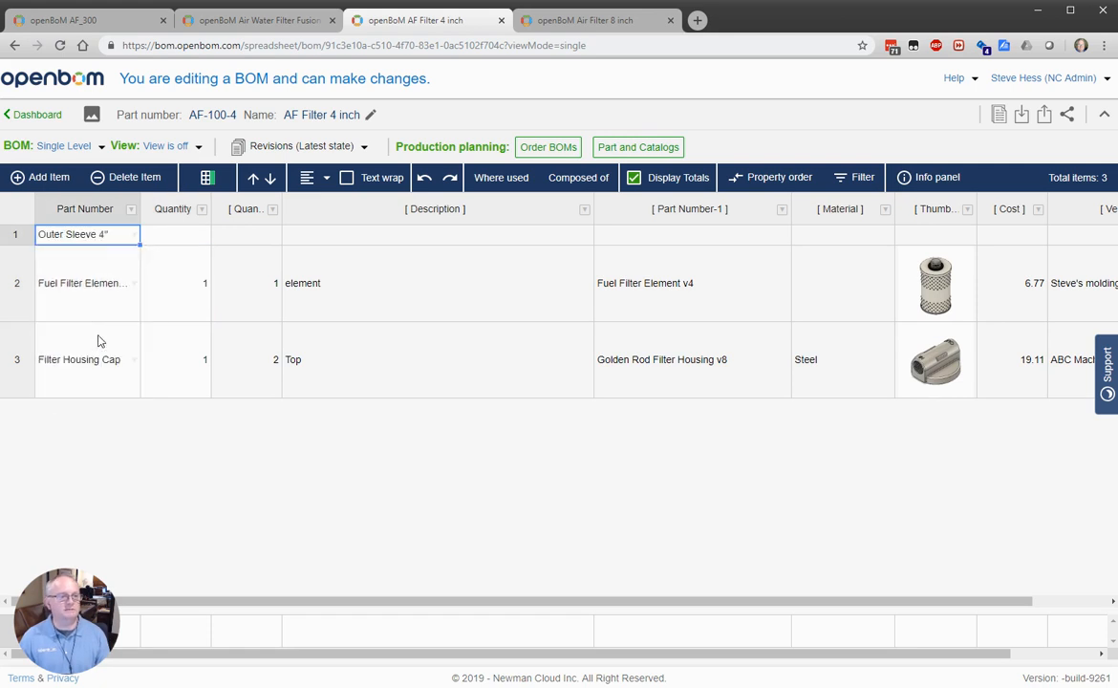
# - Add a BOM item and set its part number to Bottom Cap from the linked catalog
pyautogui.click(34, 172)
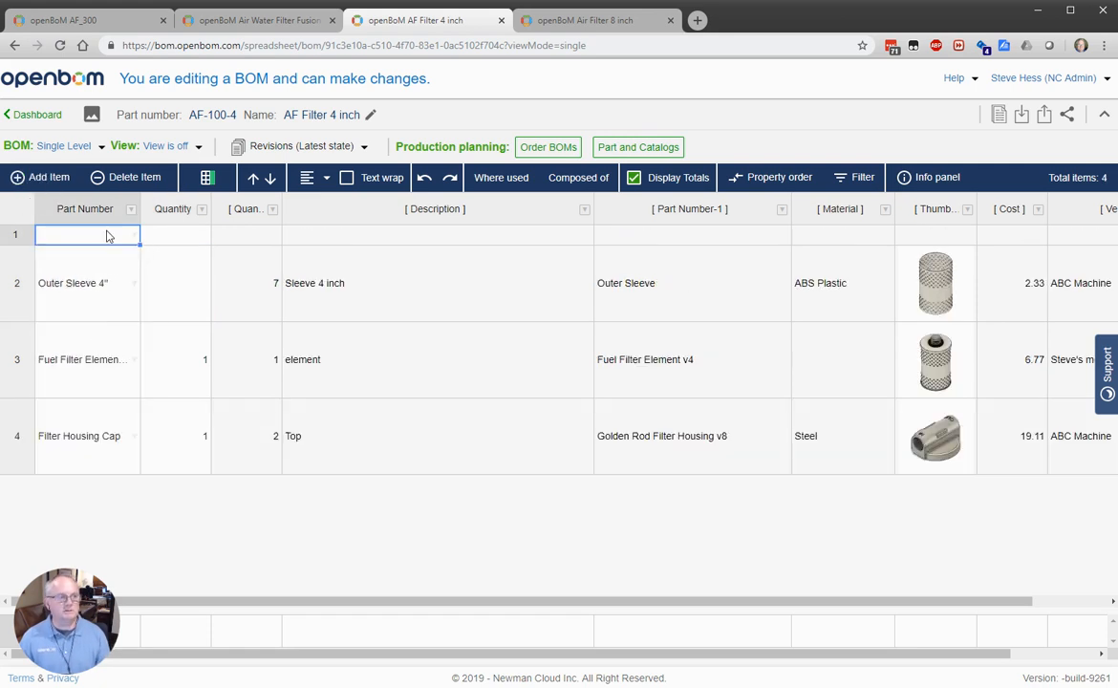
pyautogui.doubleClick(108, 235)
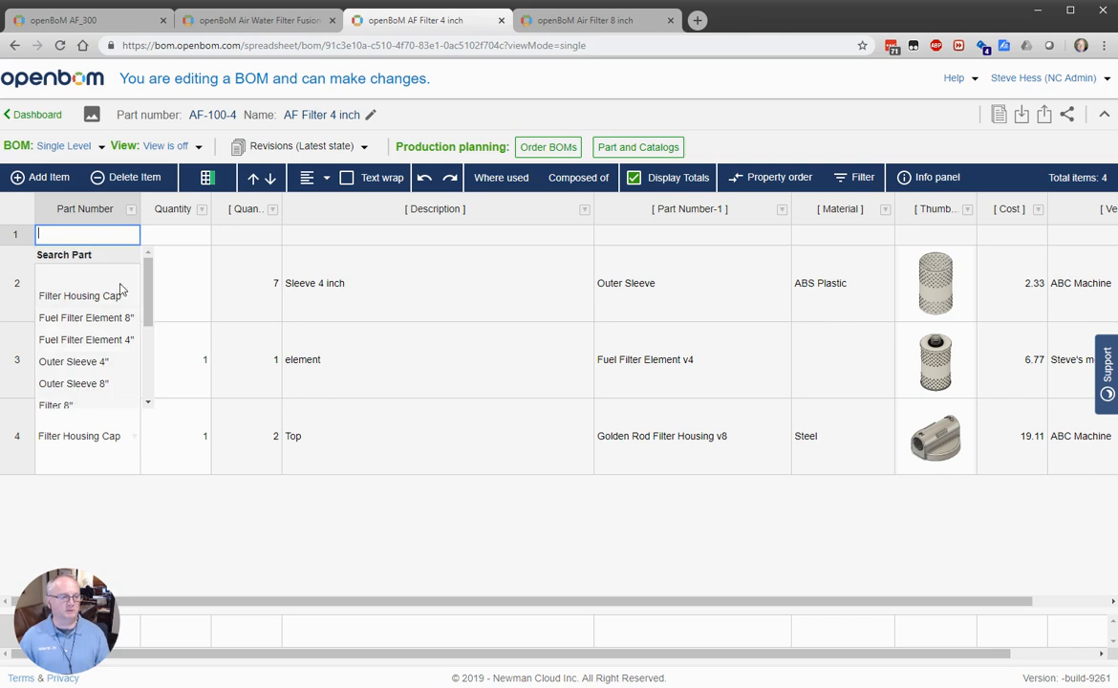
pyautogui.scroll(-3, 87, 330)
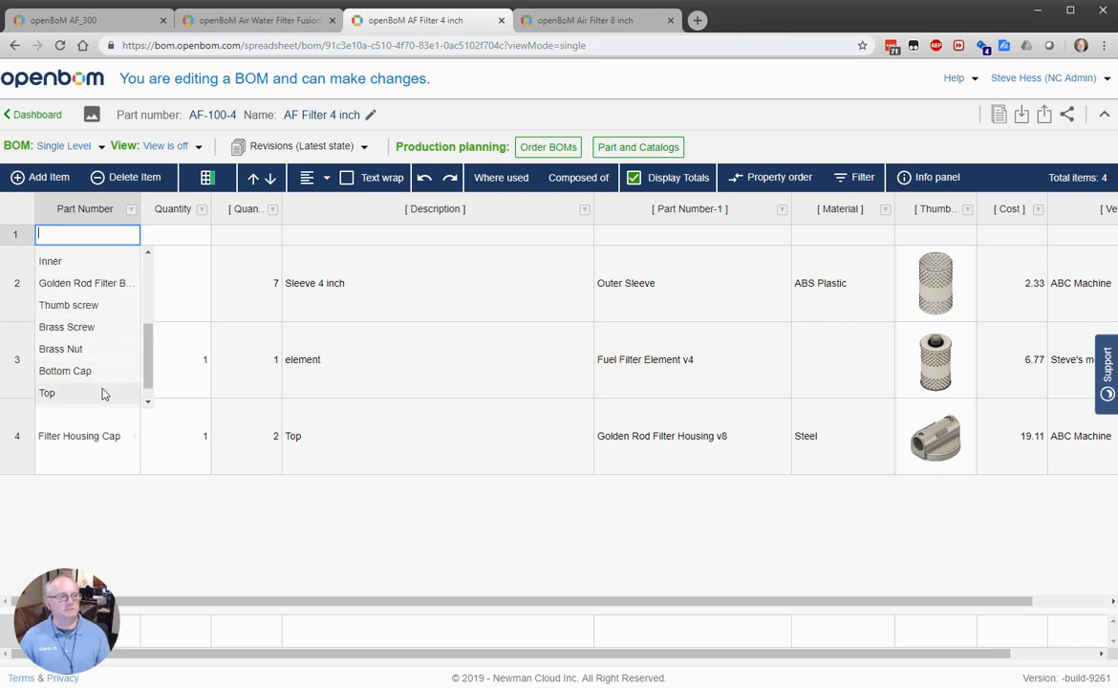
pyautogui.click(86, 372)
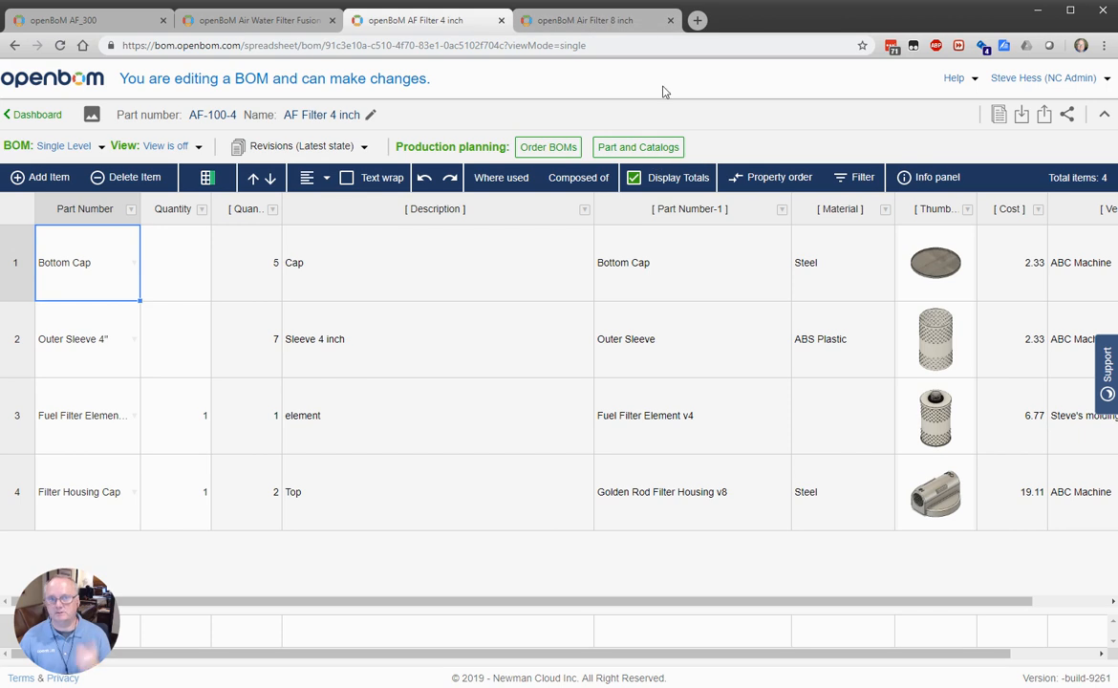
# - Compare the Filter Housing Cap's cost in the Air Filter 8 inch and AF Filter 4 inch BOMs
pyautogui.click(587, 21)
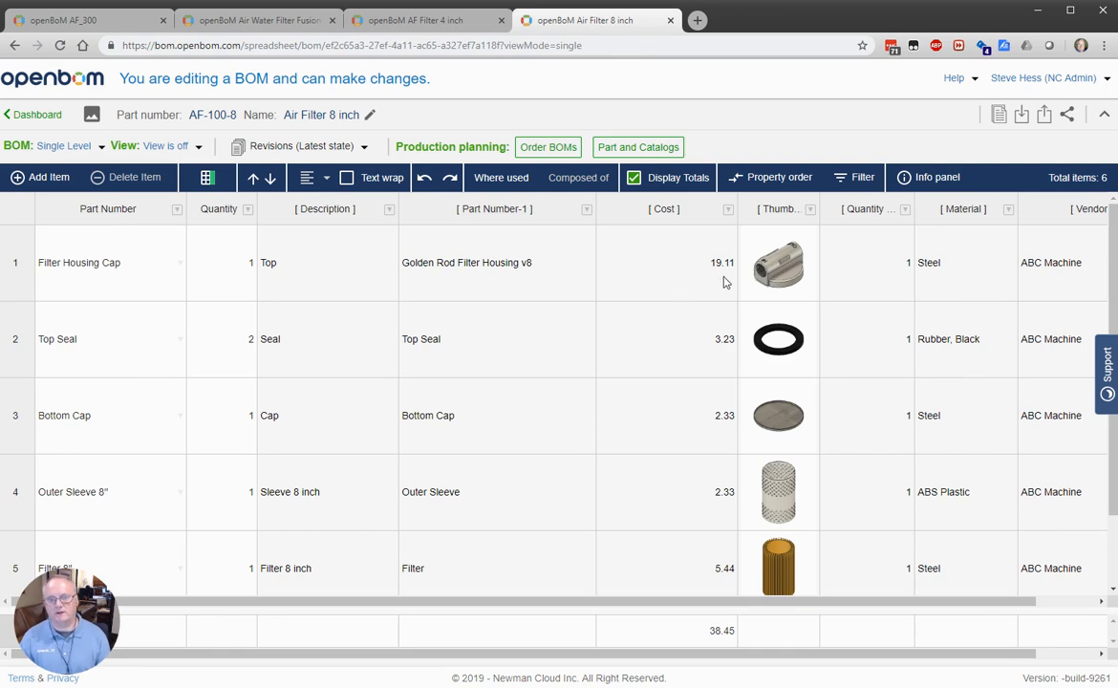
pyautogui.click(382, 19)
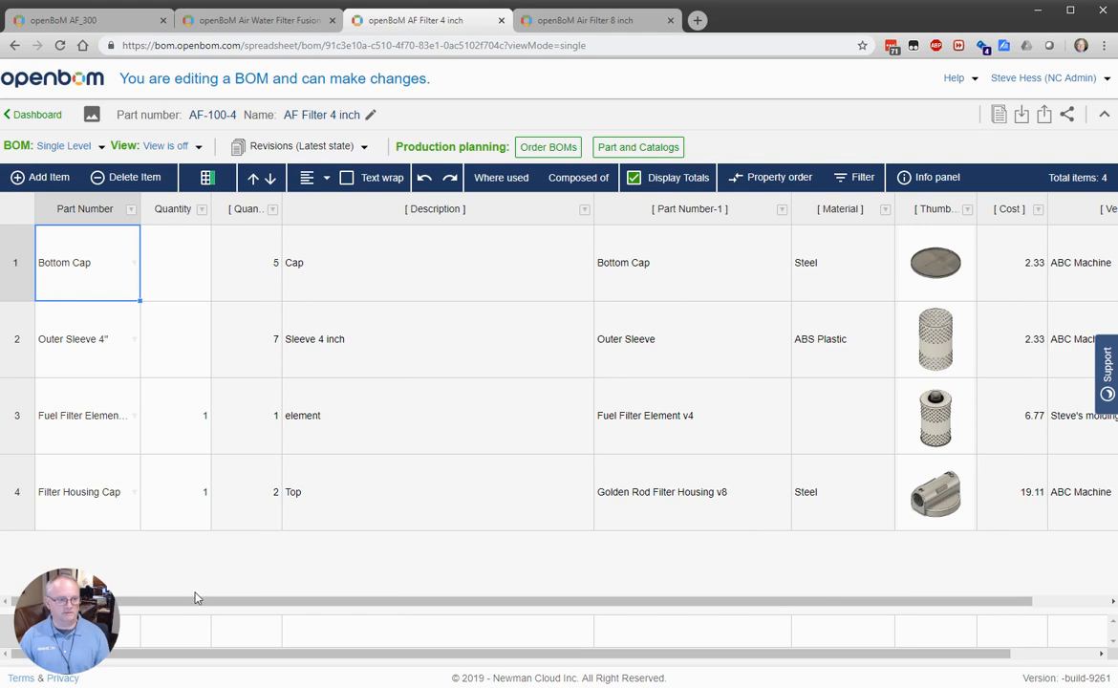
pyautogui.moveTo(202, 601); pyautogui.dragTo(533, 611)
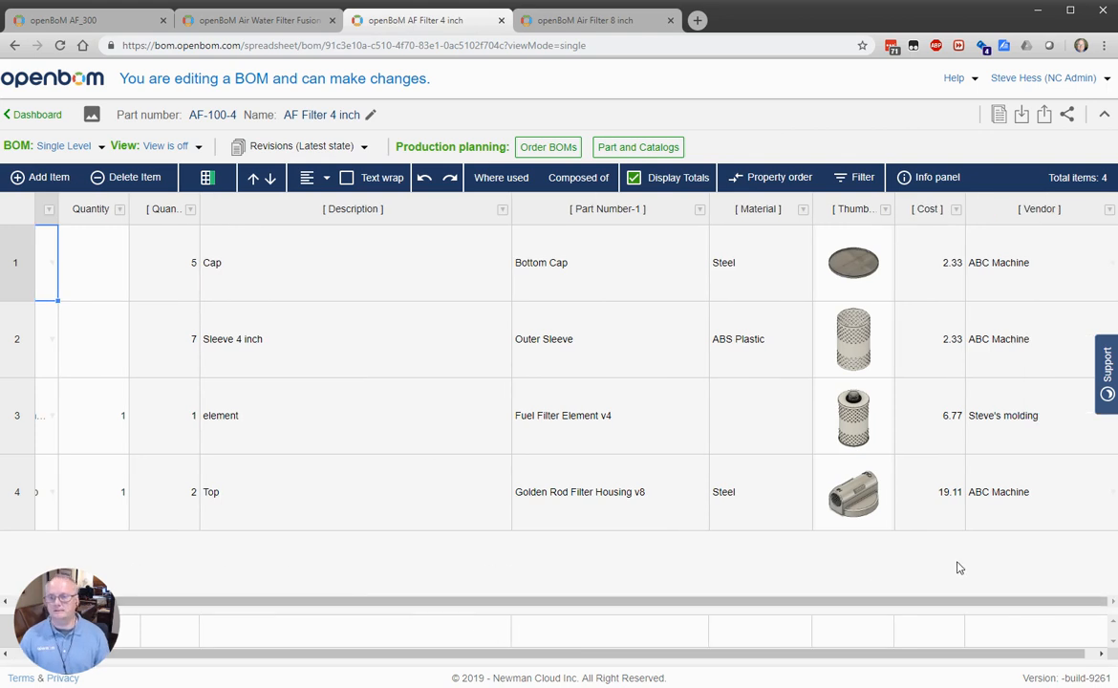
pyautogui.click(927, 504)
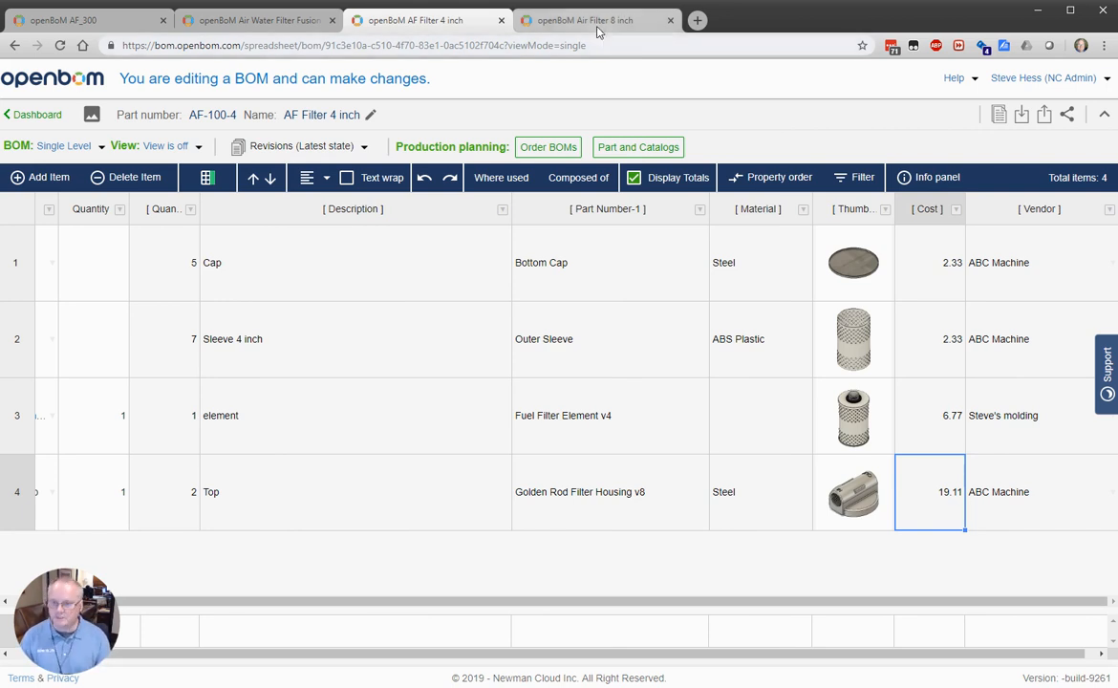
pyautogui.click(564, 26)
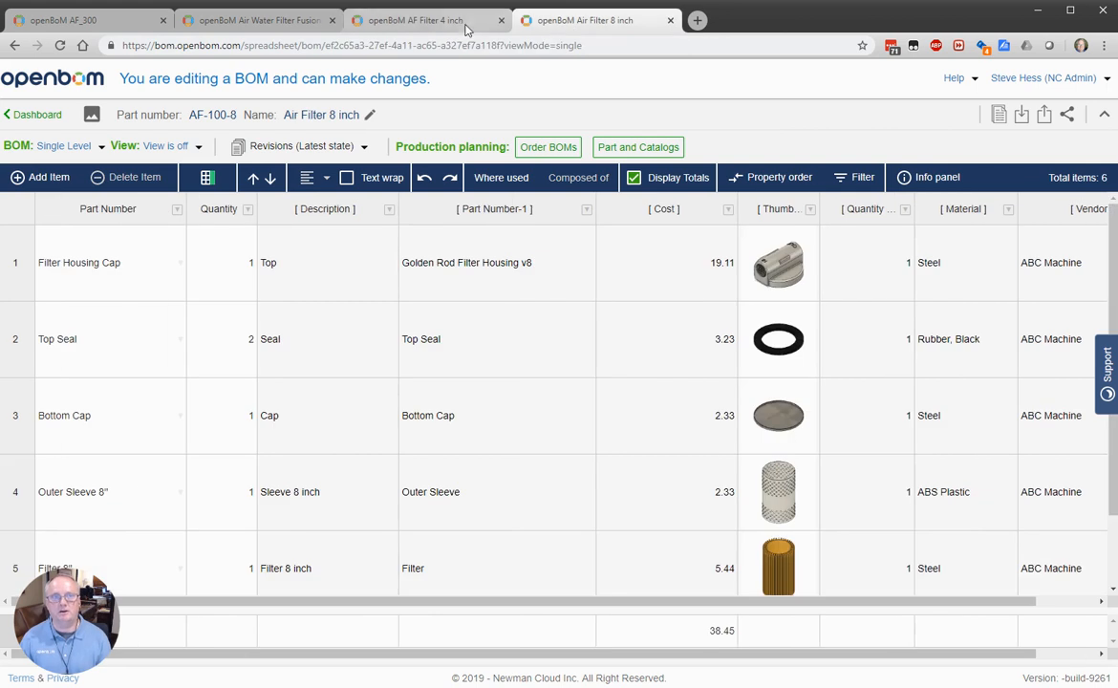
pyautogui.click(461, 25)
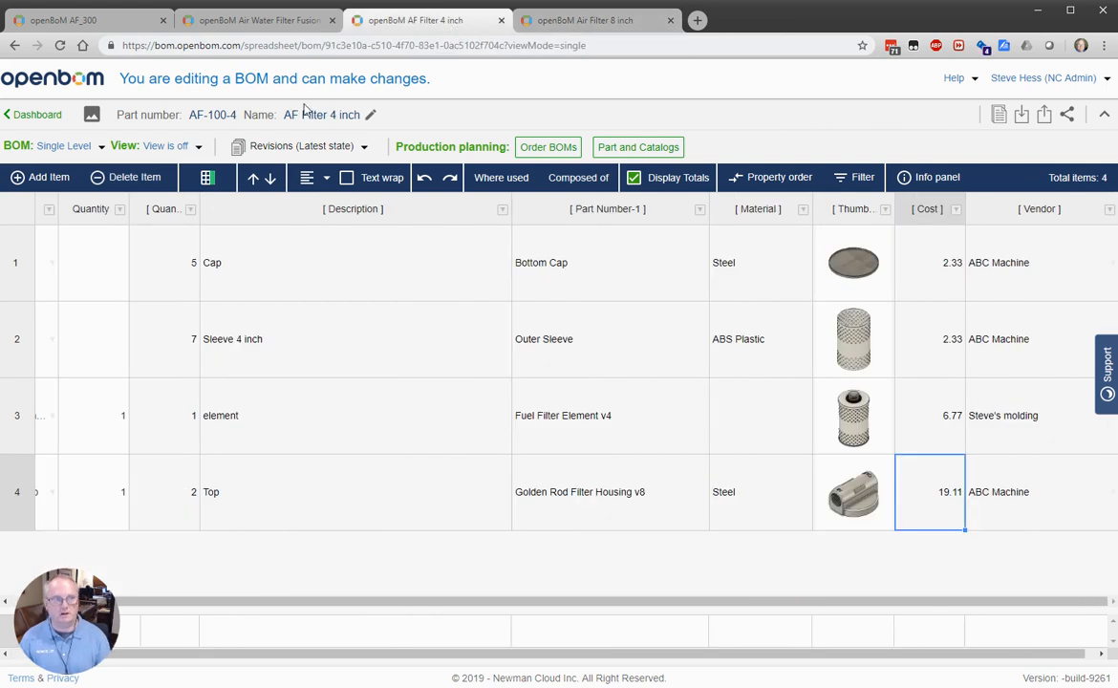
# - Set the Filter Housing Cap's cost to 17.45 in the Air Water Filter Fusion Keep catalog
pyautogui.click(242, 27)
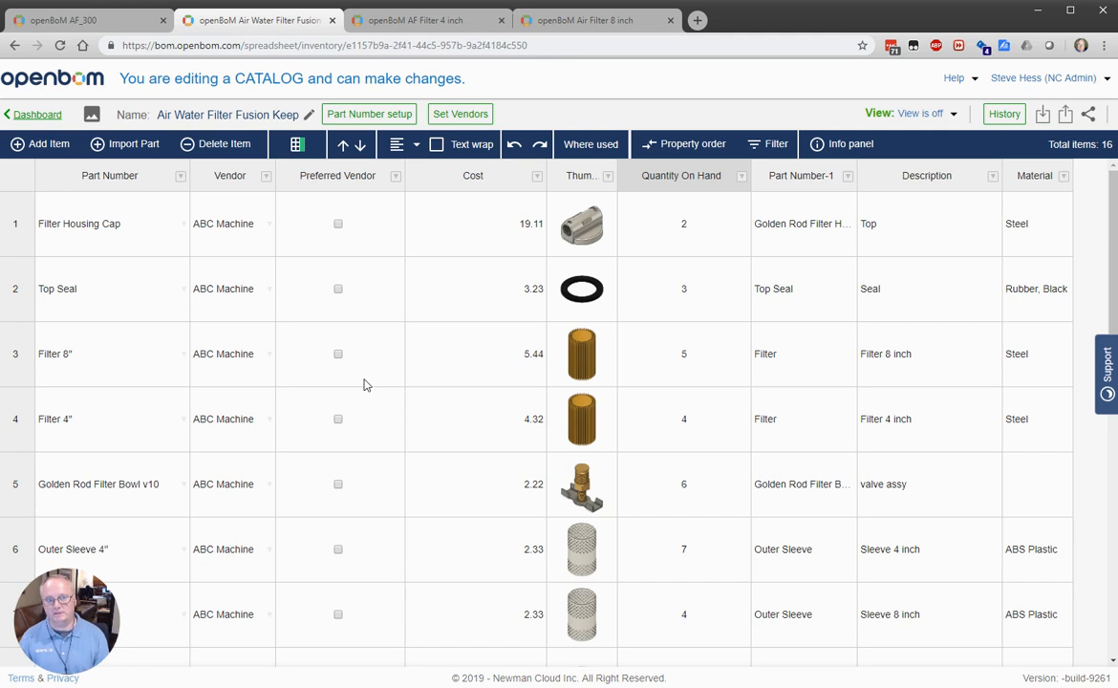
pyautogui.doubleClick(491, 235)
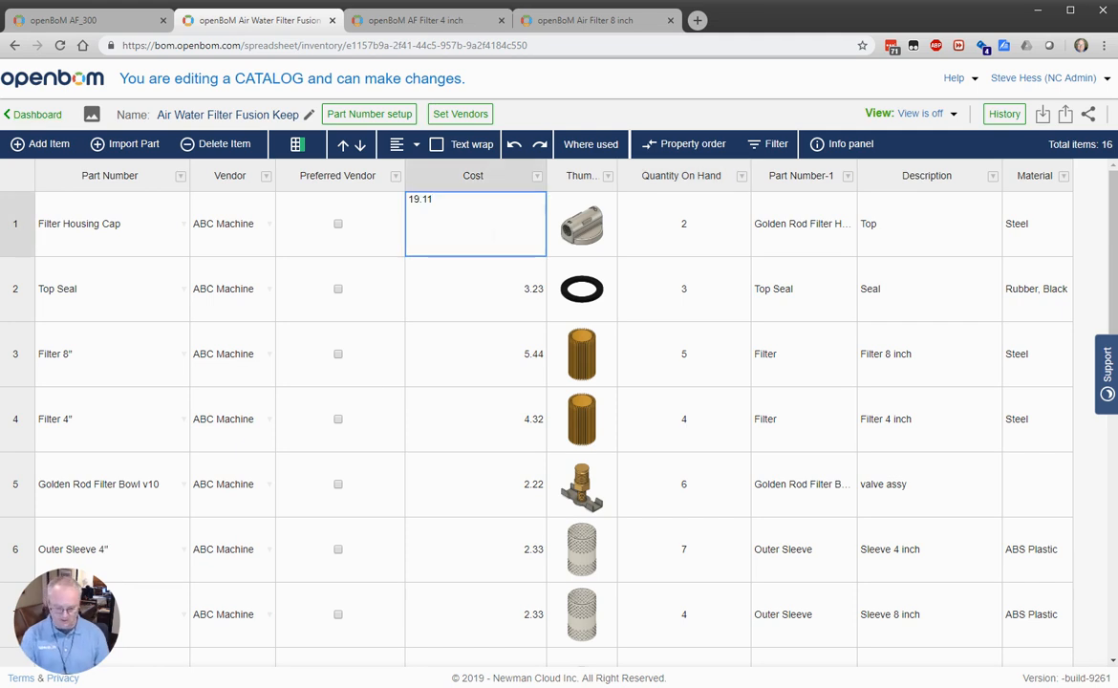
pyautogui.hotkey('ctrl', 'a')
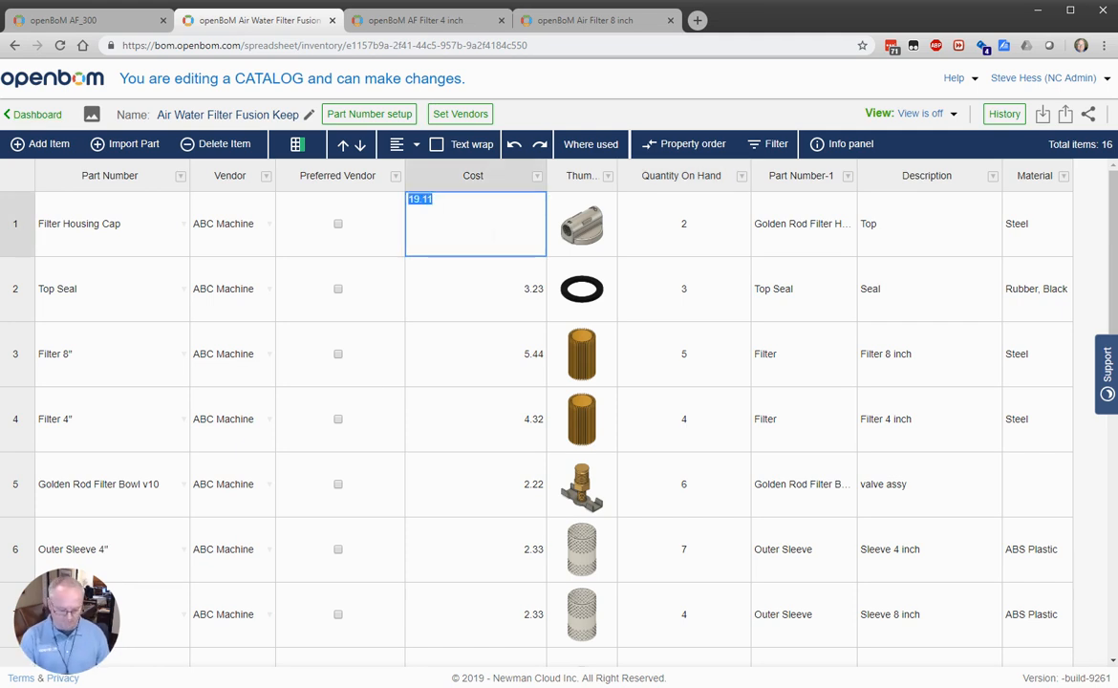
pyautogui.write('17.45')
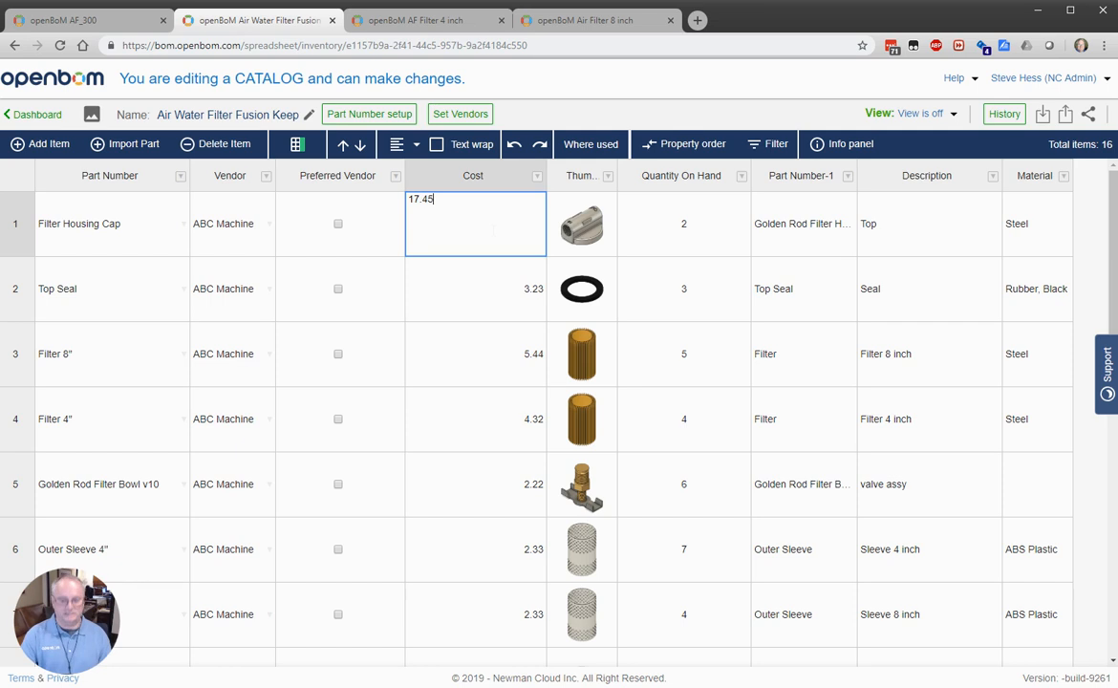
pyautogui.press('Return')
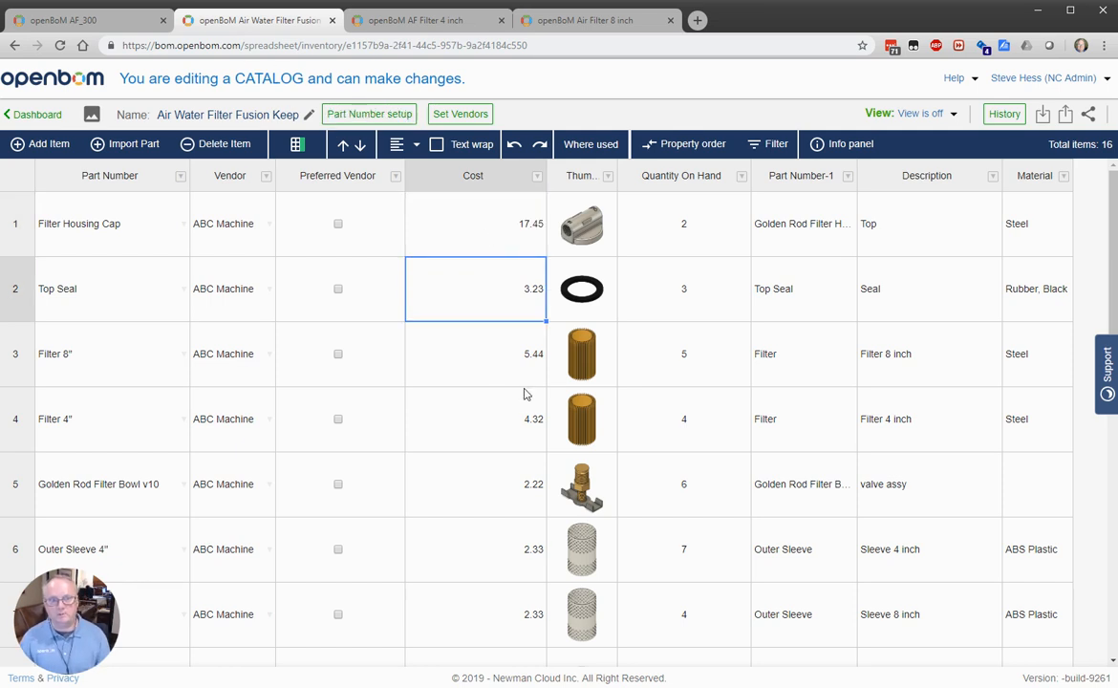
# - Reload the AF Filter 4 inch and Air Filter 8 inch BOMs to pull in the changed catalog cost
pyautogui.click(426, 23)
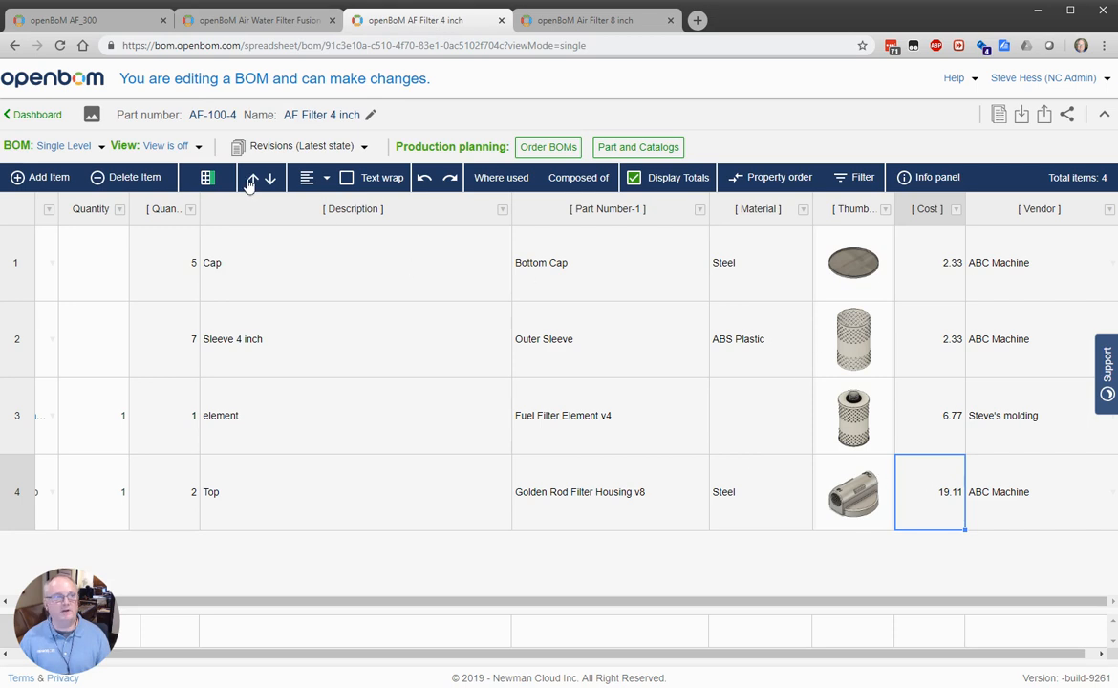
pyautogui.click(59, 45)
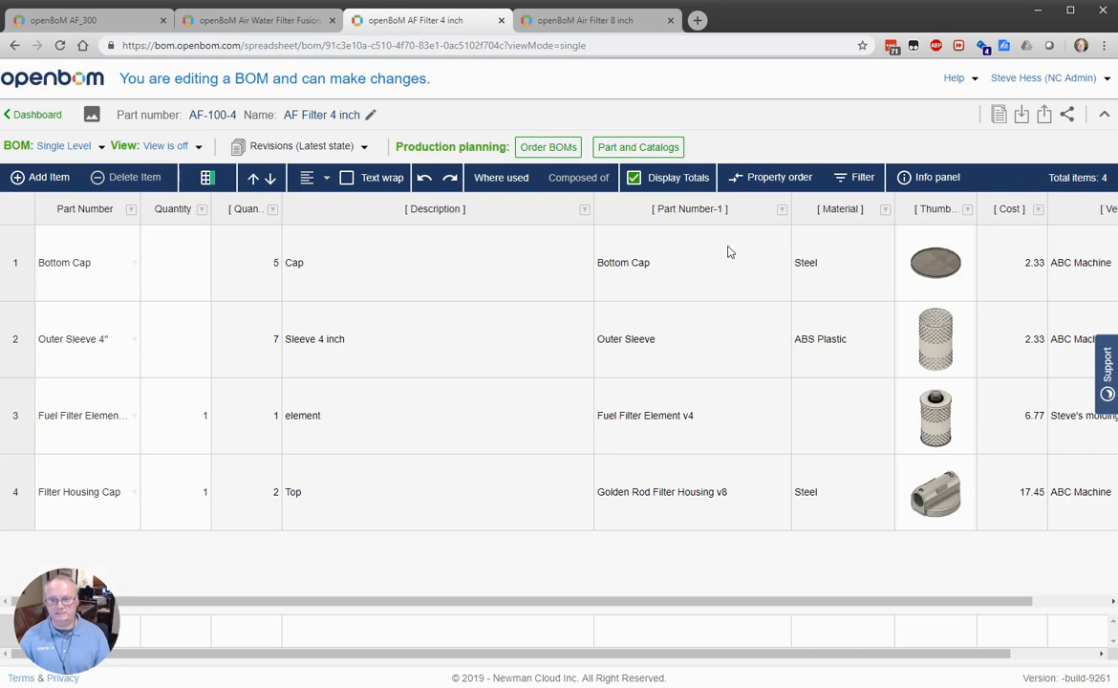
pyautogui.click(646, 4)
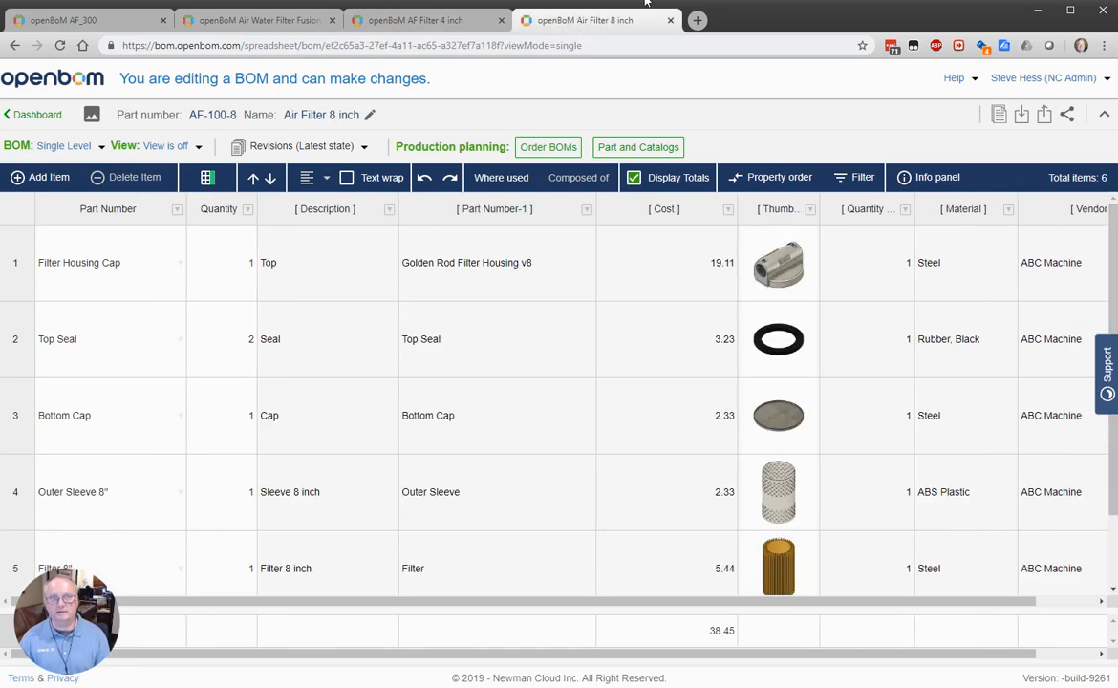
pyautogui.click(59, 45)
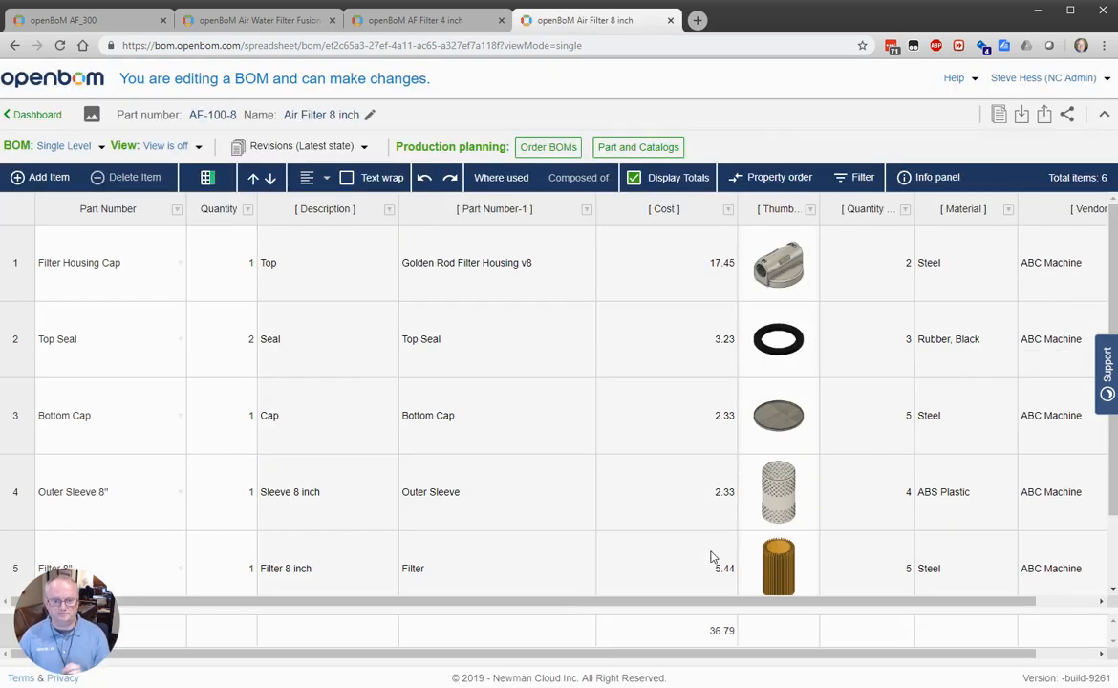
# - Review the catalog and both filter BOMs, checking which catalog is linked to the Air Filter 8 inch BOM
pyautogui.click(223, 22)
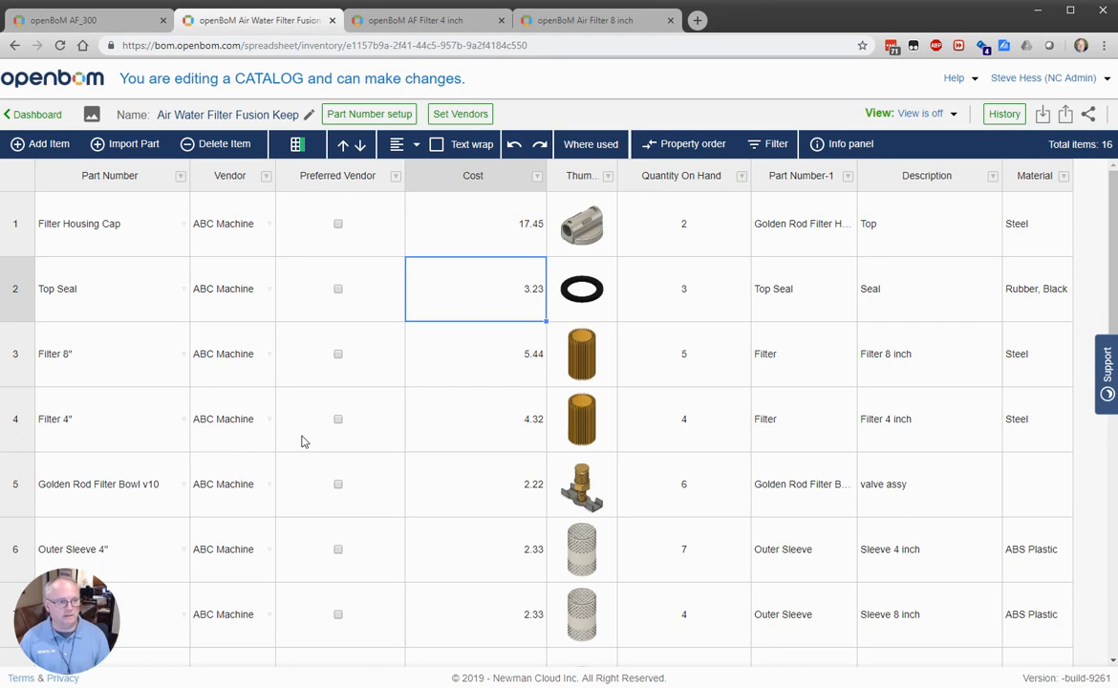
pyautogui.click(413, 24)
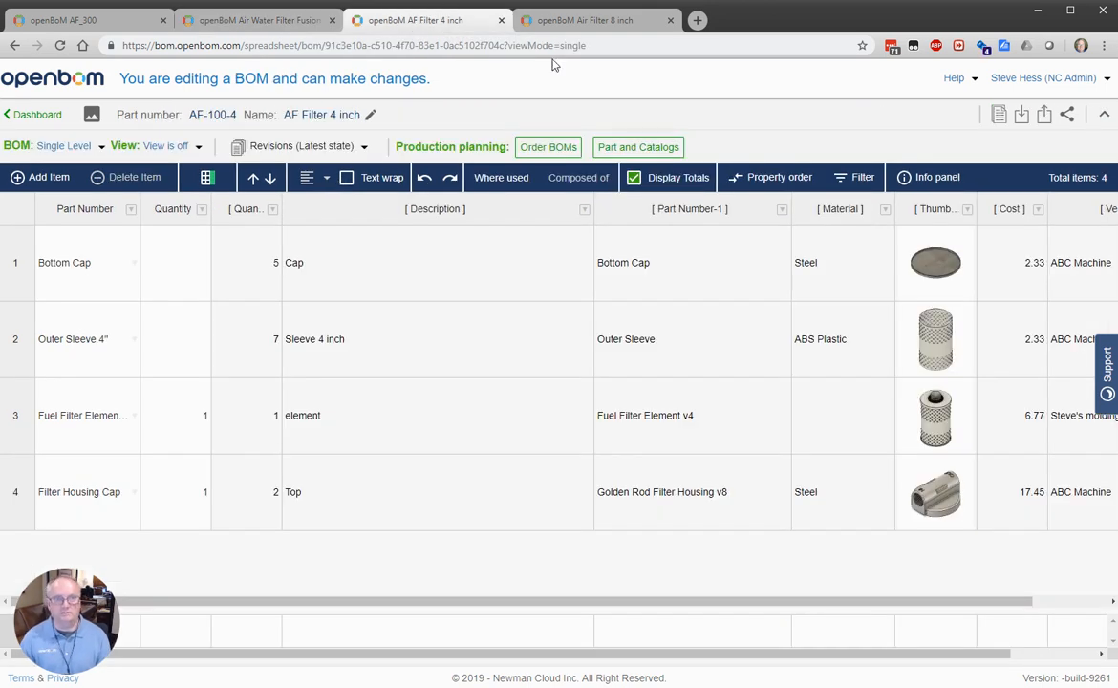
pyautogui.click(541, 23)
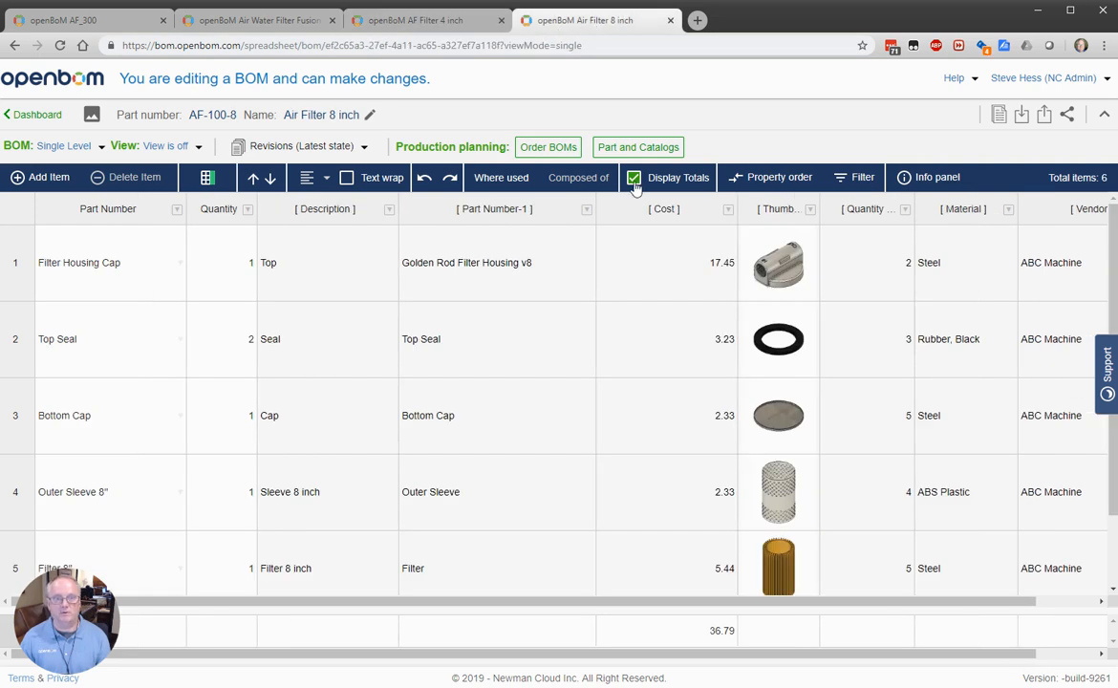
pyautogui.click(658, 146)
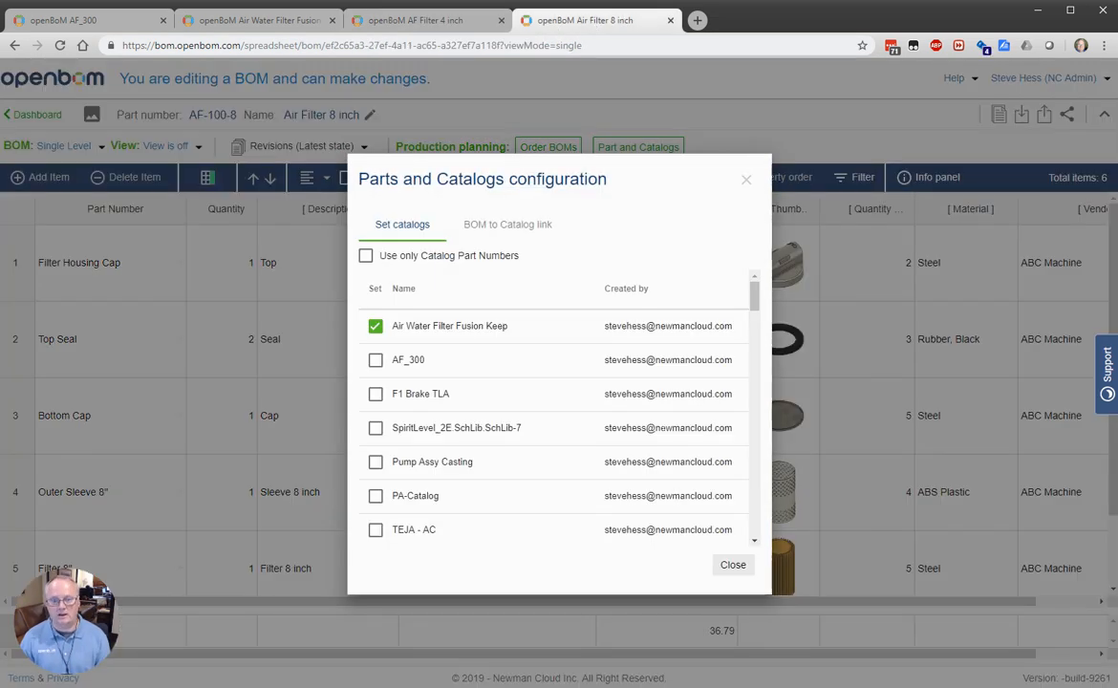
pyautogui.click(738, 568)
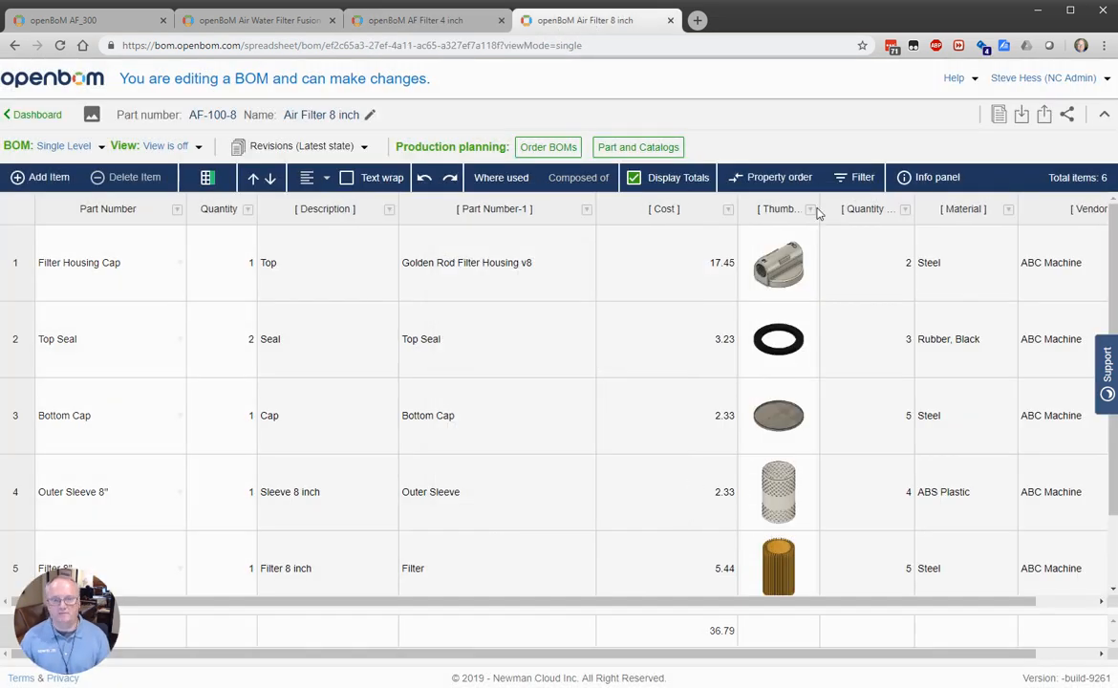